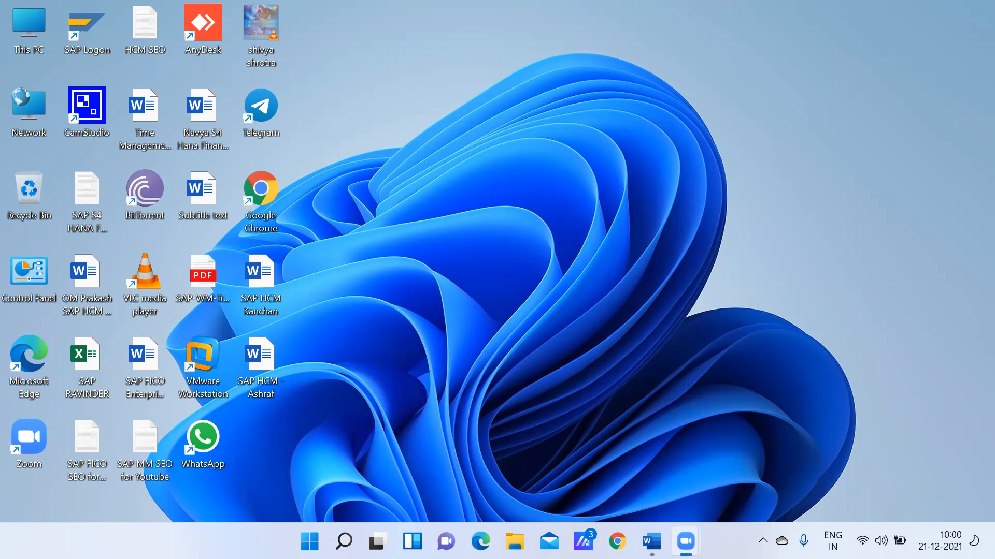
# In the open Word document, add blank lines at the end down to a fresh page and enter the centred heading "Currency".
pyautogui.click(652, 542)
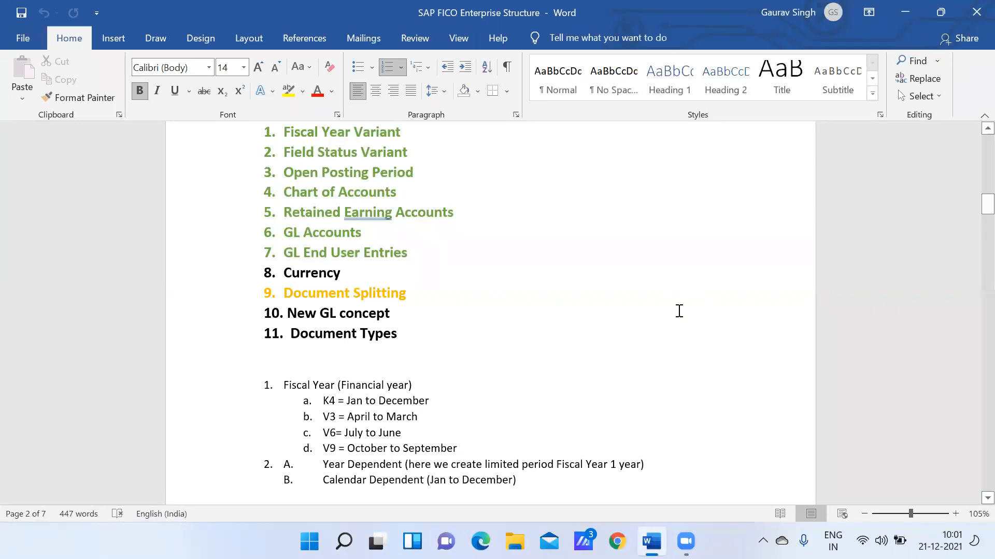
pyautogui.moveTo(986, 205); pyautogui.dragTo(974, 474)
pyautogui.click(341, 332)
pyautogui.press('Return')
pyautogui.press('Return')
pyautogui.press('Return')
pyautogui.press('Return')
pyautogui.press('Return')
pyautogui.press('Return')
pyautogui.press('Return')
pyautogui.press('Return')
pyautogui.press('Return')
pyautogui.press('Return')
pyautogui.press('Return')
pyautogui.press('Return')
pyautogui.press('Return')
pyautogui.press('Return')
pyautogui.press('Return')
pyautogui.press('Return')
pyautogui.press('Return')
pyautogui.press('Return')
pyautogui.press('Return')
pyautogui.press('Return')
pyautogui.press('Return')
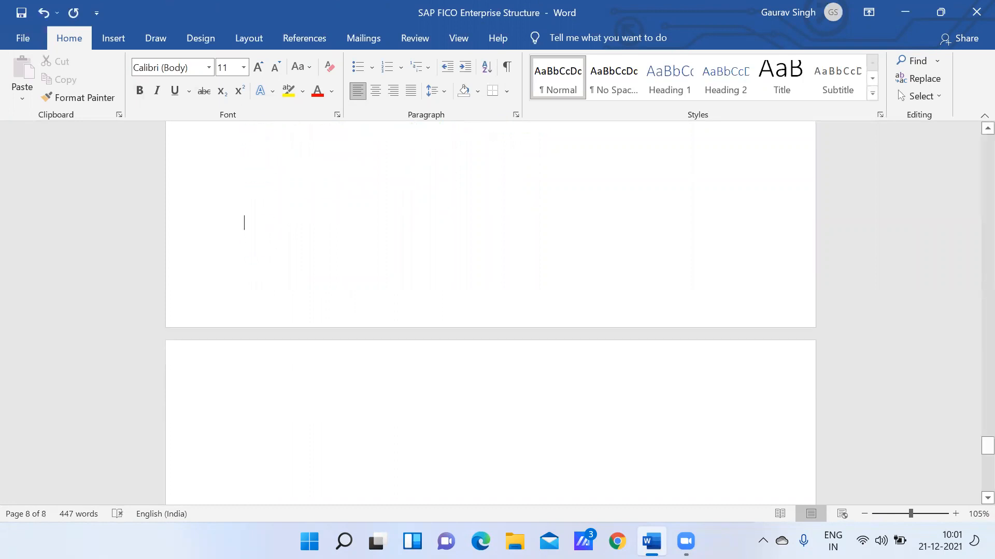
pyautogui.press('Return')
pyautogui.click(377, 91)
pyautogui.write('Currency')
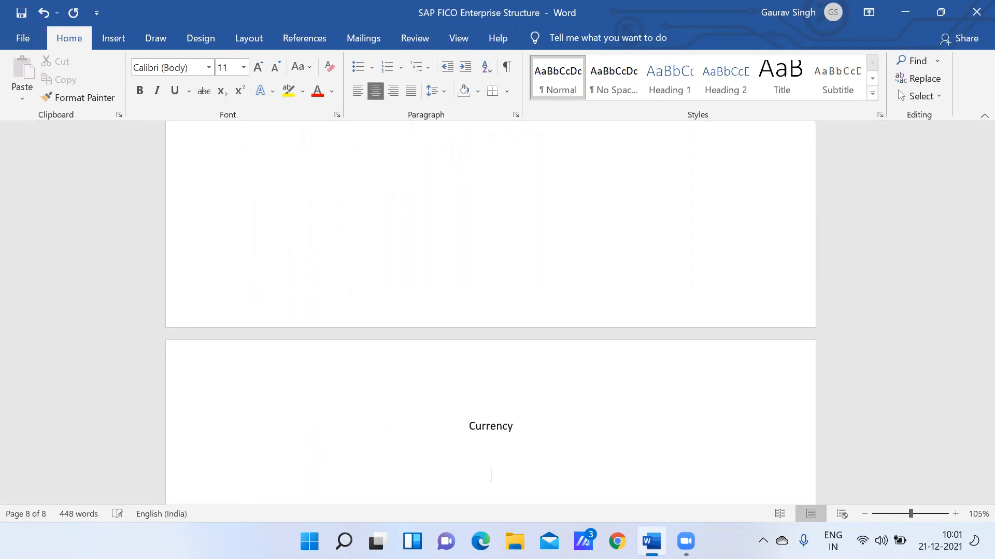
# Below the heading, add a left-aligned numbered list with Group Currency, Local Currency and Transactional Currency.
pyautogui.click(357, 91)
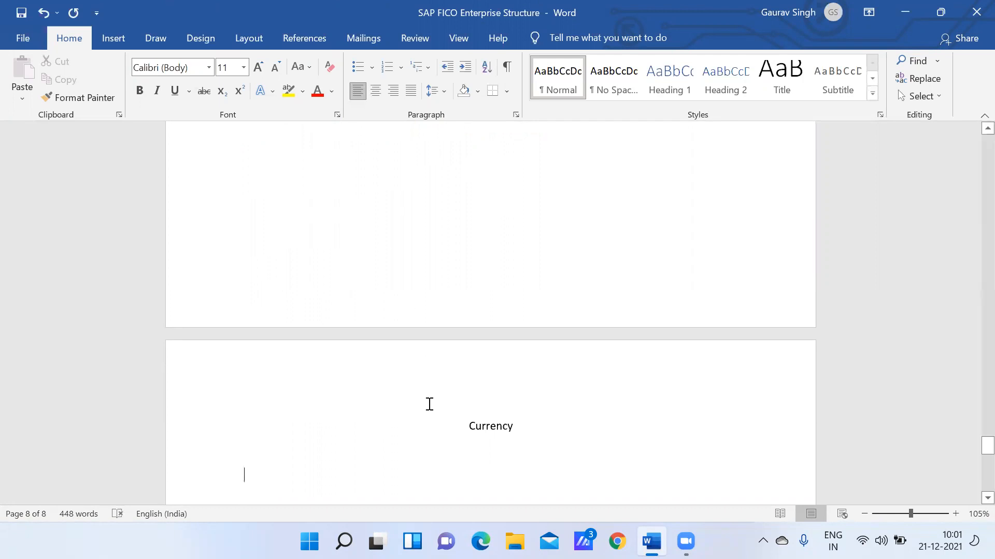
pyautogui.write('1. G')
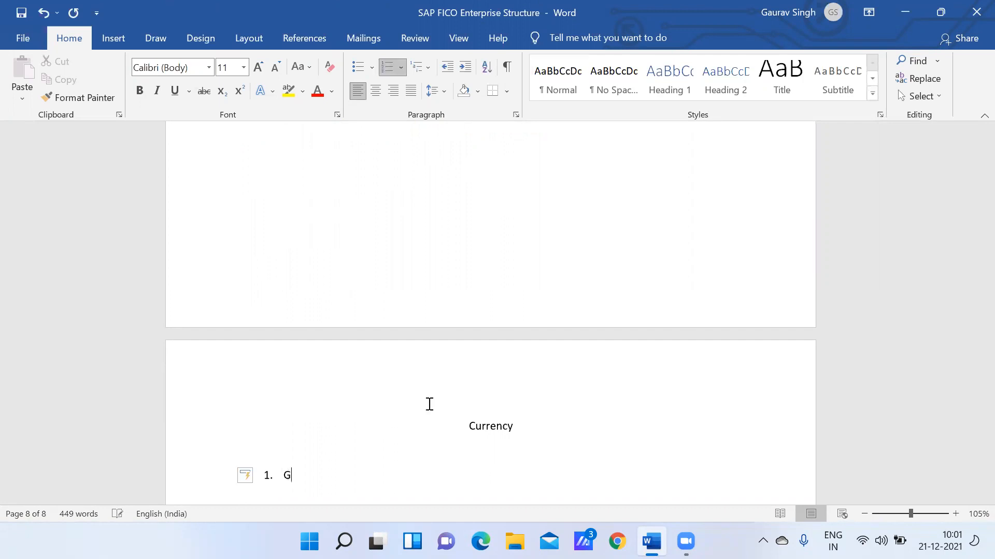
pyautogui.write('roup c')
pyautogui.press('BackSpace')
pyautogui.write('Currency')
pyautogui.press('Return')
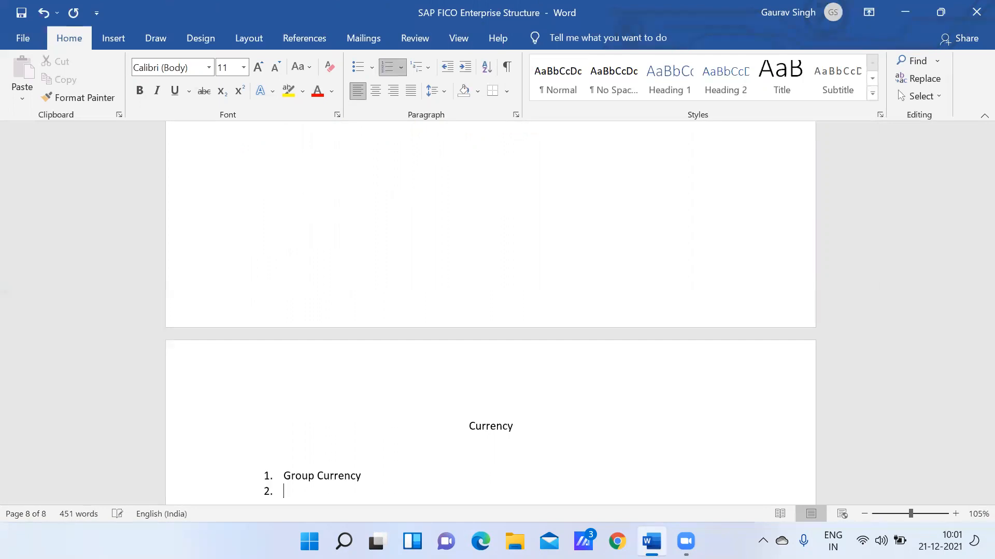
pyautogui.write('Local Currency')
pyautogui.press('Return')
pyautogui.write('Tran')
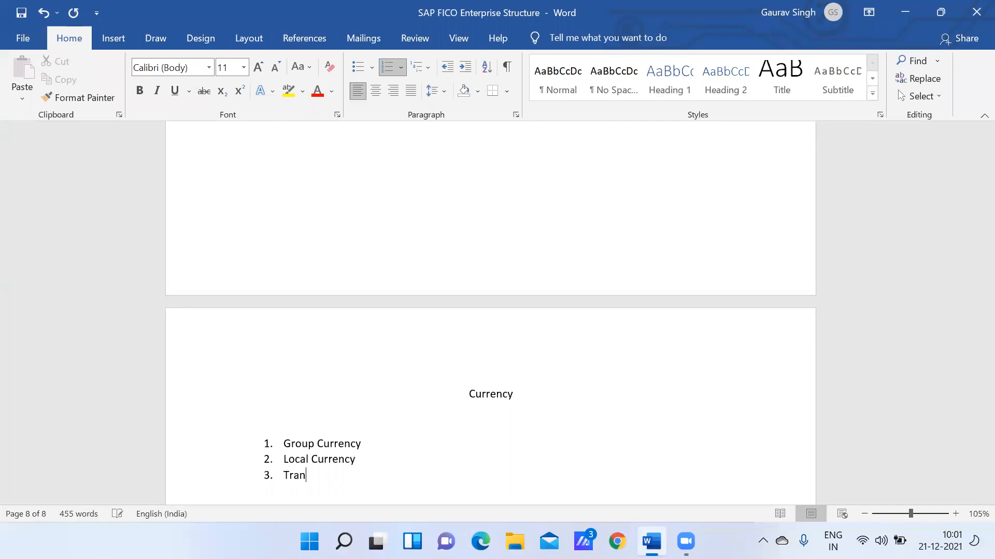
pyautogui.write('sactional Currency')
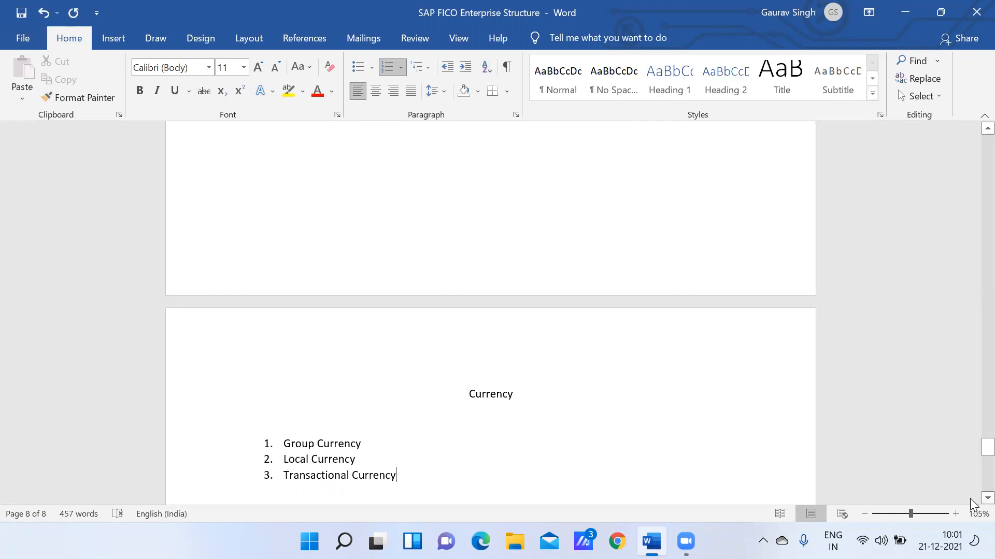
# Below the numbered list, add an unnumbered line reading "TATA Groups : INR".
pyautogui.scroll(-2, 972, 503)
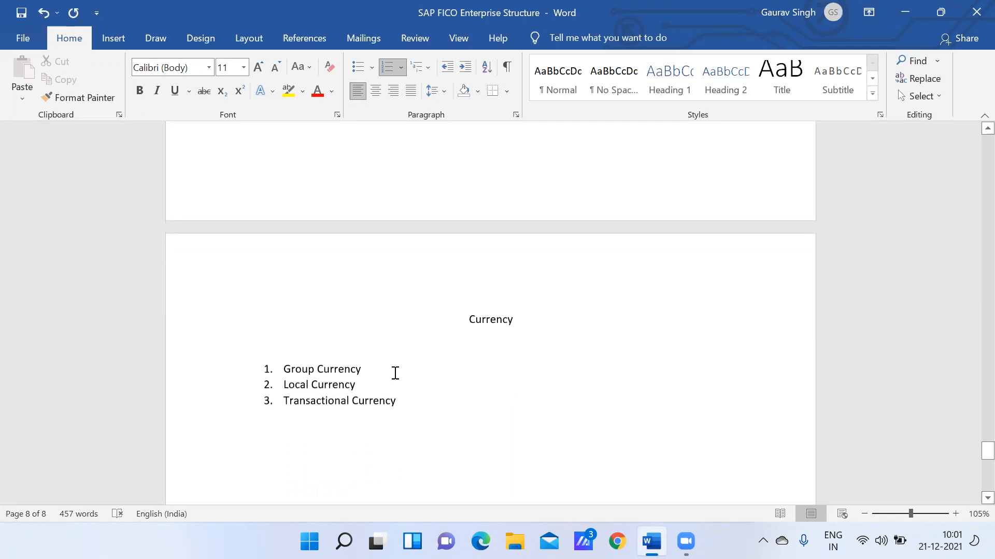
pyautogui.click(395, 372)
pyautogui.press('Return')
pyautogui.press('Return')
pyautogui.press('Return')
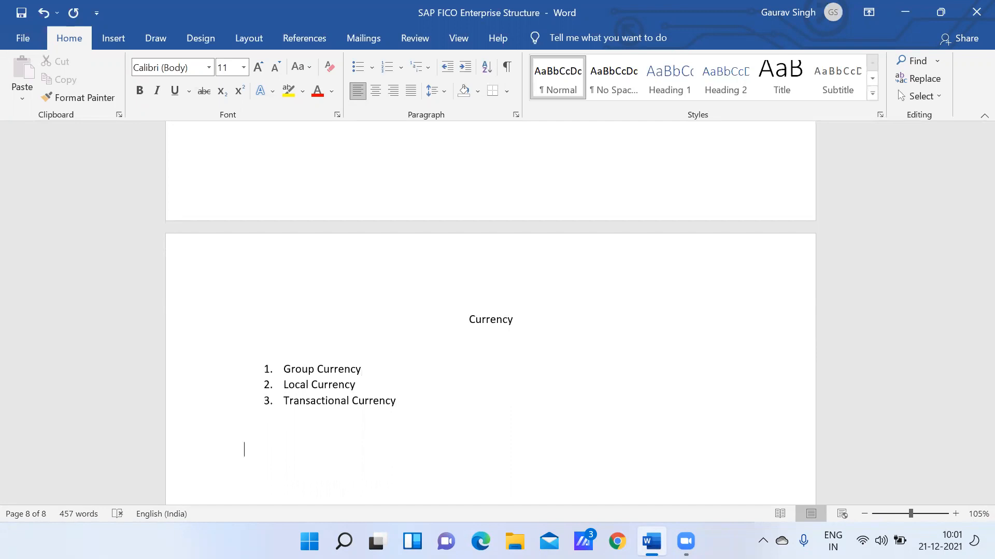
pyautogui.write('TATA Groups : INR')
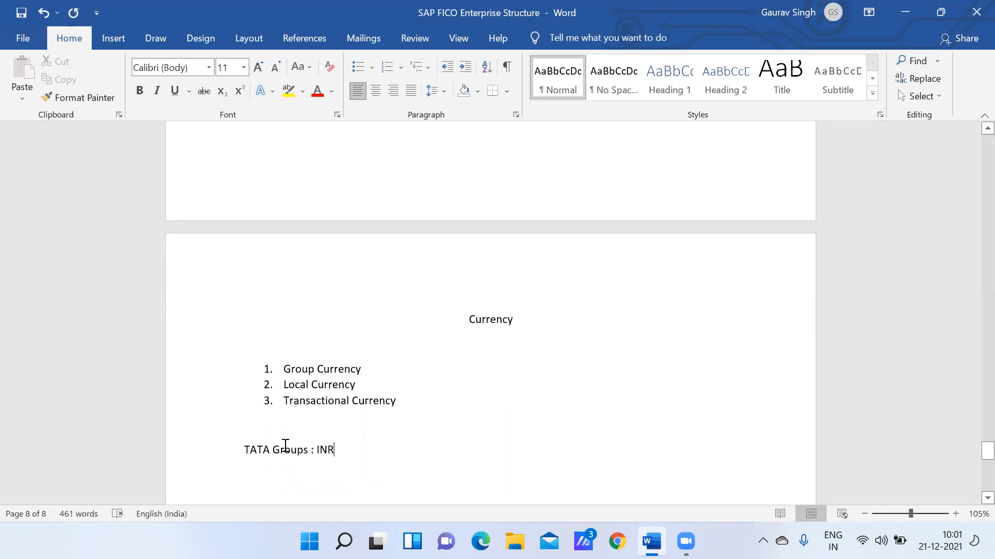
# Replace "Groups" in the TATA line with "Consultancy Services India Pvt Ltd", keeping ": INR" at the end.
pyautogui.click(309, 451)
pyautogui.press('BackSpace')
pyautogui.press('BackSpace')
pyautogui.press('BackSpace')
pyautogui.press('BackSpace')
pyautogui.press('BackSpace')
pyautogui.press('BackSpace')
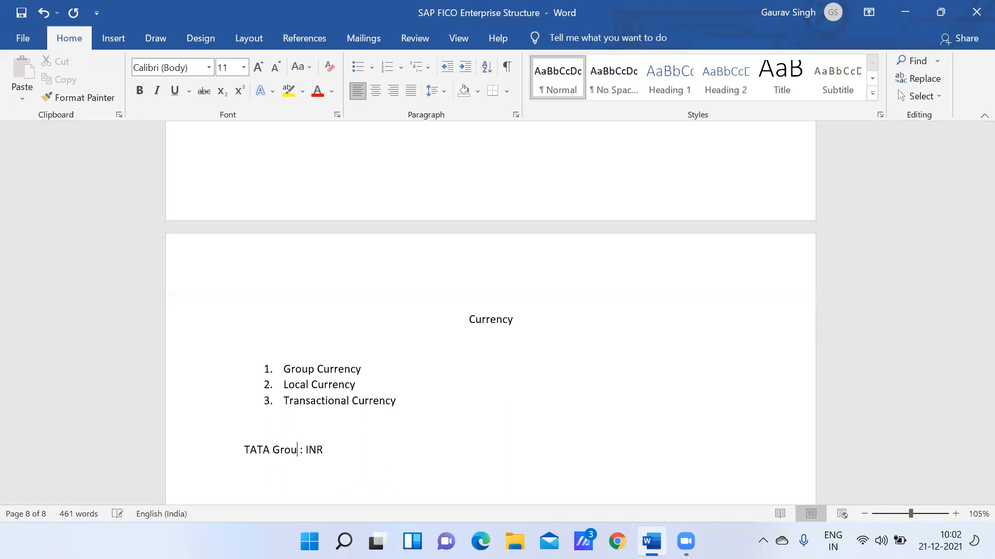
pyautogui.write('Consultancy Services')
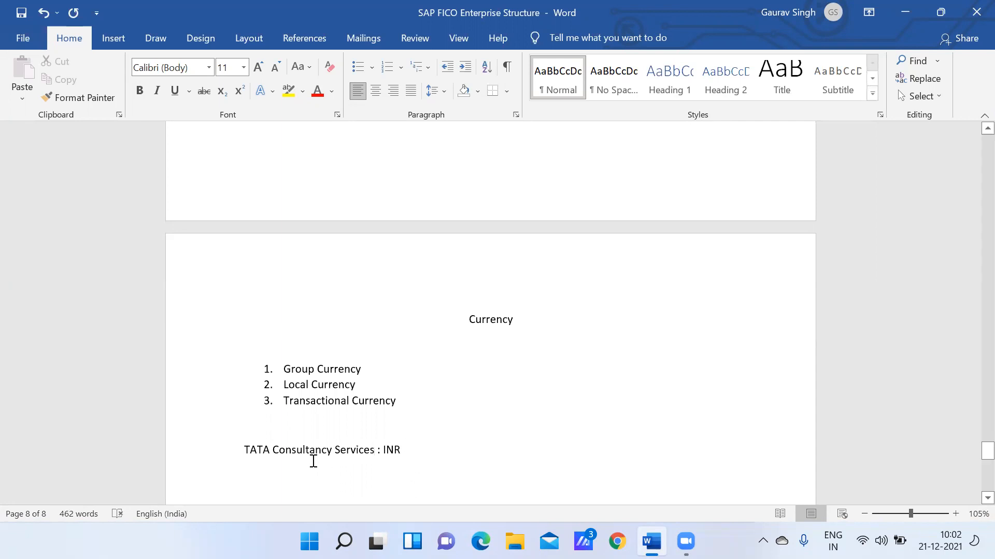
pyautogui.write(' Indi')
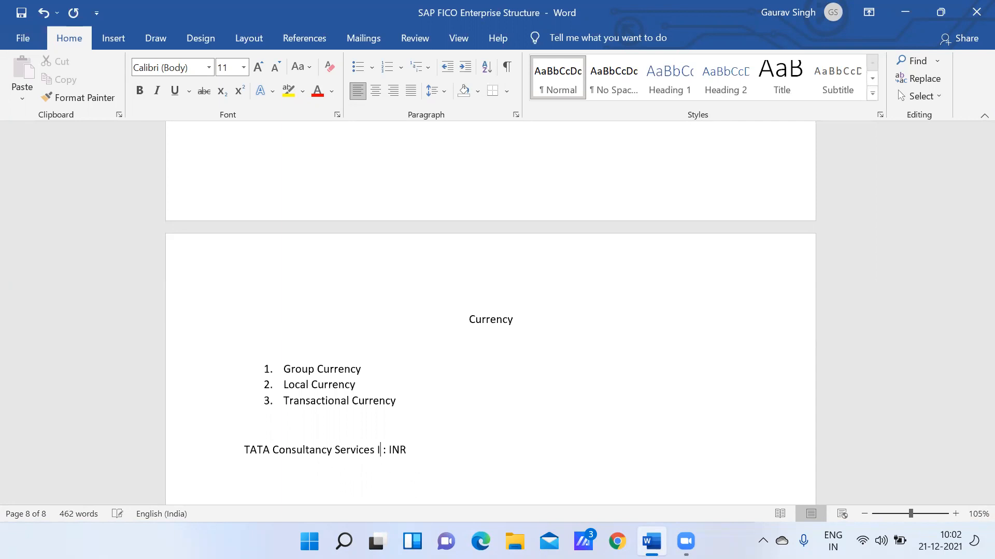
pyautogui.write('a Pvt Ltd')
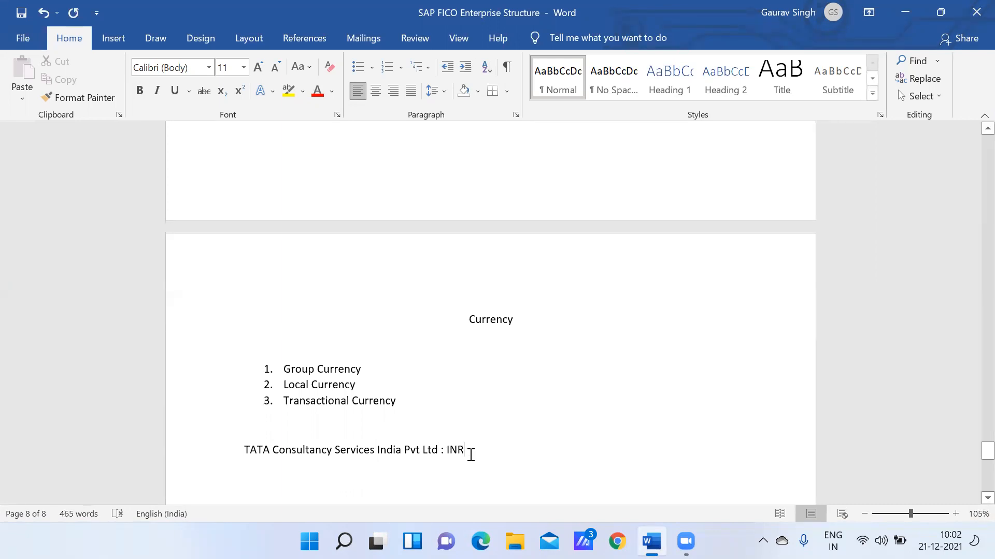
# Add a line below reading "IBM India Pvt Ltd: Local currency INR but group Currency USD".
pyautogui.press('Return')
pyautogui.write('IBM I')
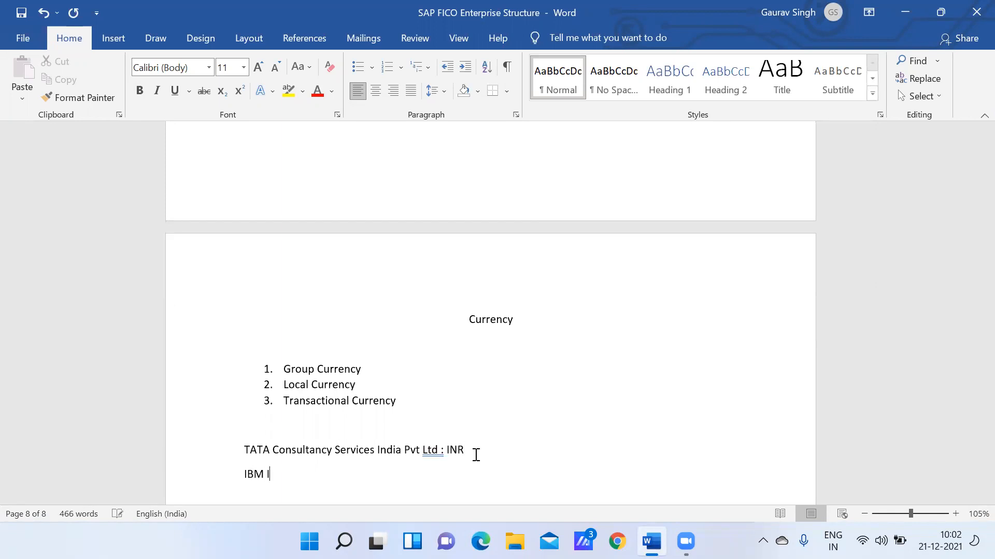
pyautogui.write('ndia Pvt Ltd: Local c')
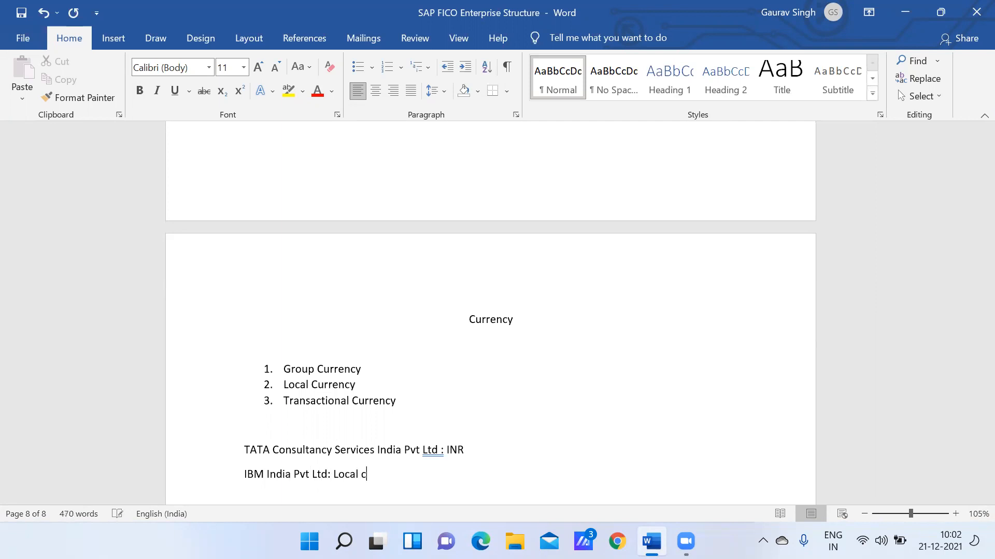
pyautogui.write('urrency INR but group Currency USD')
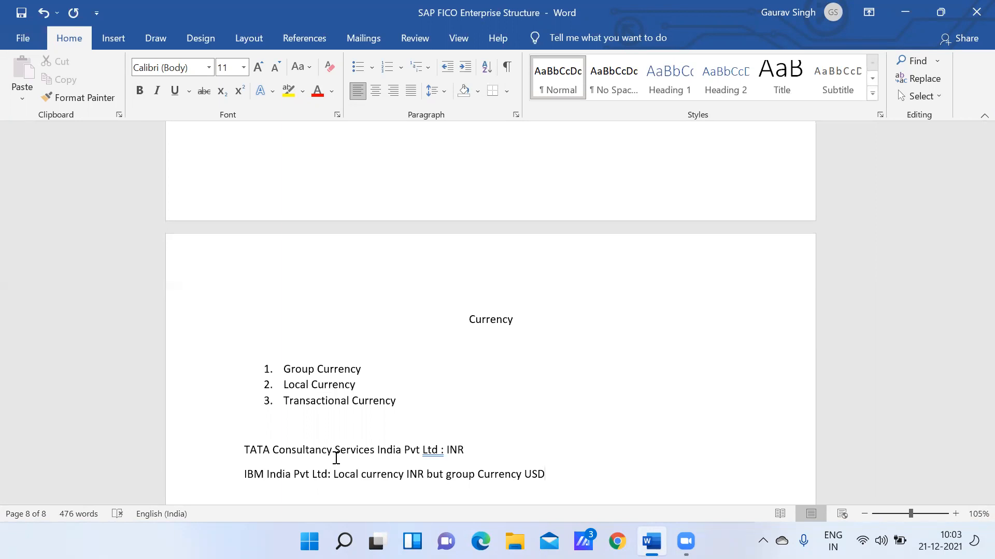
pyautogui.click(365, 382)
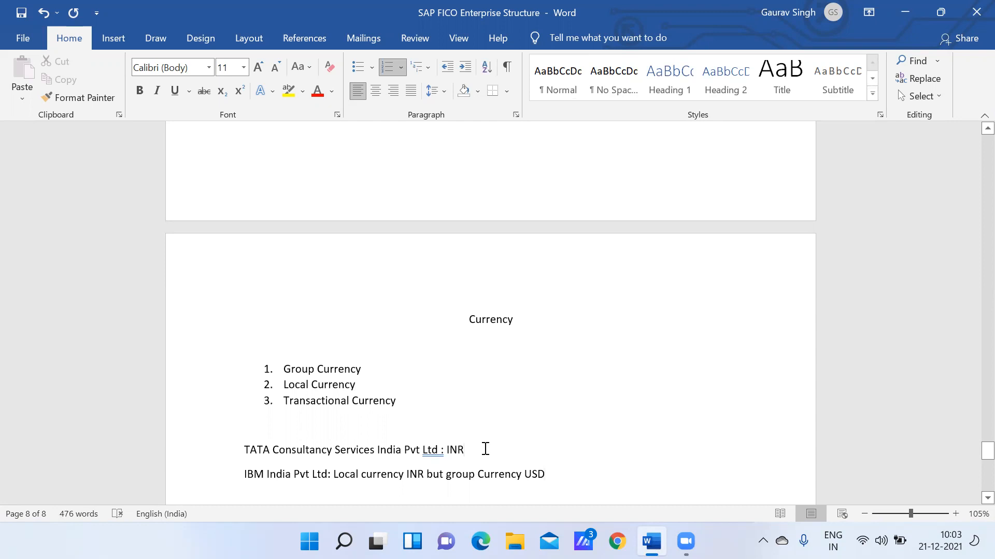
pyautogui.click(486, 450)
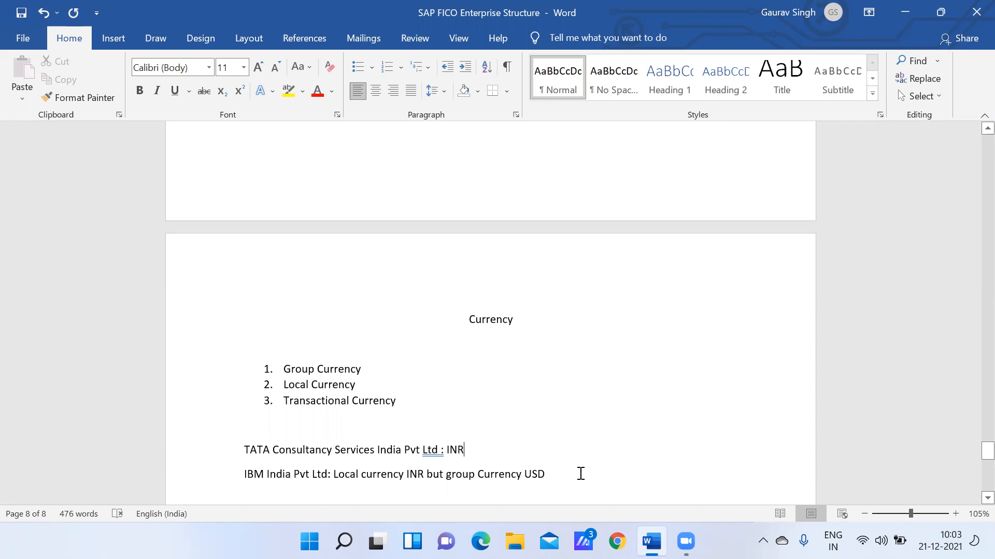
pyautogui.press('Return')
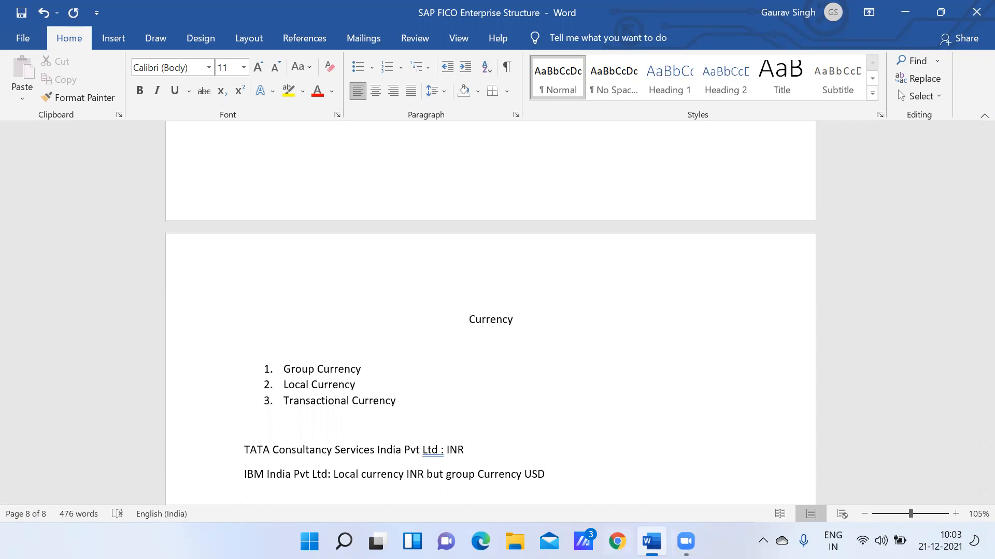
# Switch to SAP Logon, open the first listed connection and log on to client 800 with the saved user name and the account password.
pyautogui.click(905, 13)
pyautogui.doubleClick(76, 27)
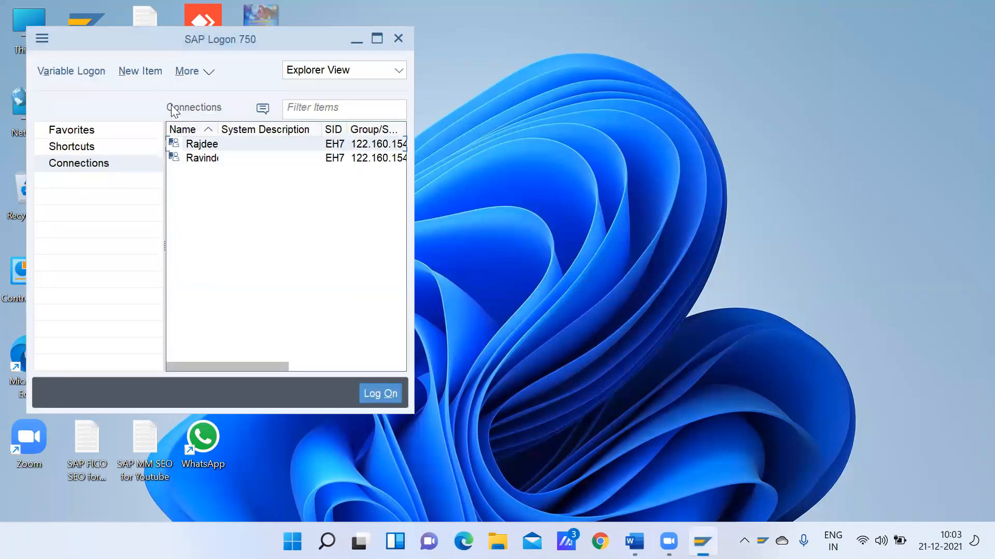
pyautogui.doubleClick(221, 149)
pyautogui.click(171, 164)
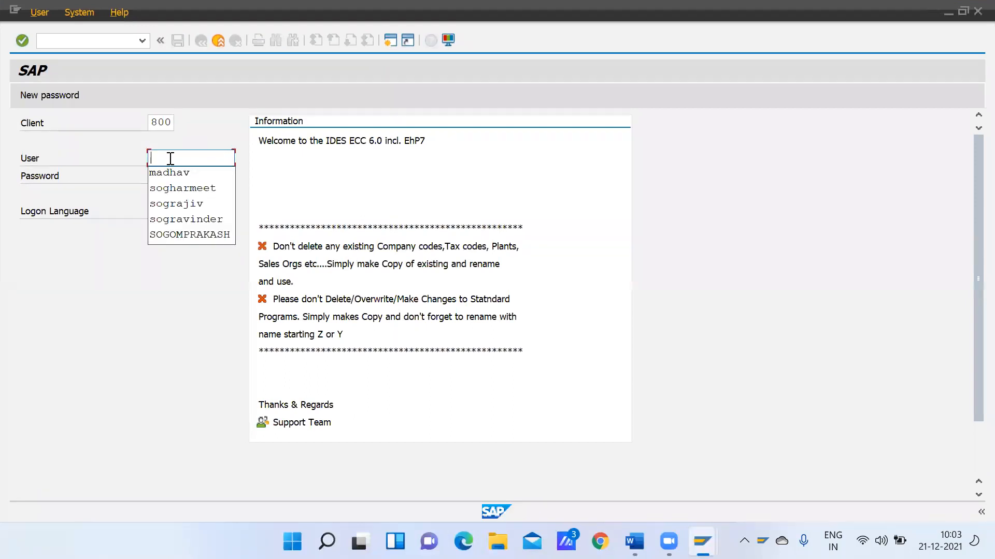
pyautogui.click(195, 187)
pyautogui.click(182, 177)
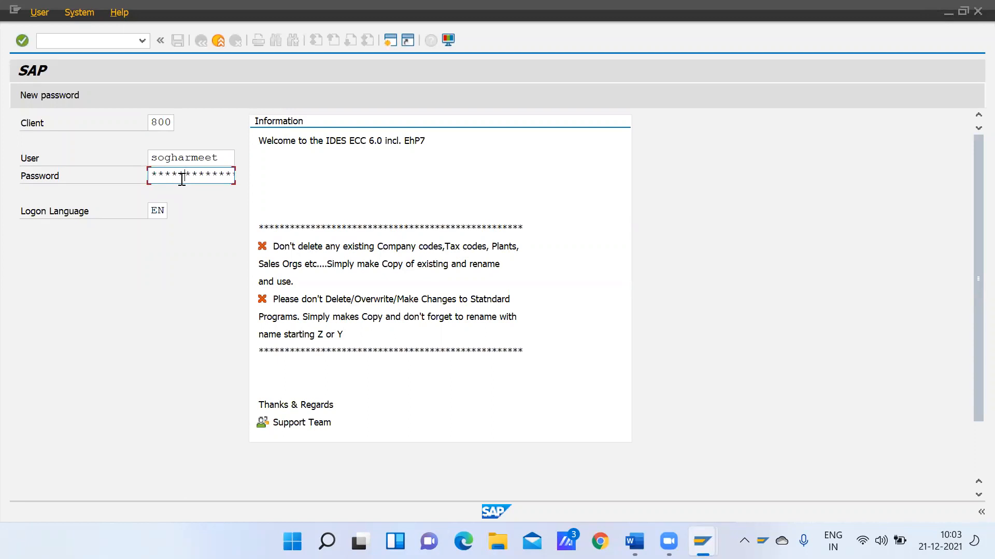
pyautogui.press('Return')
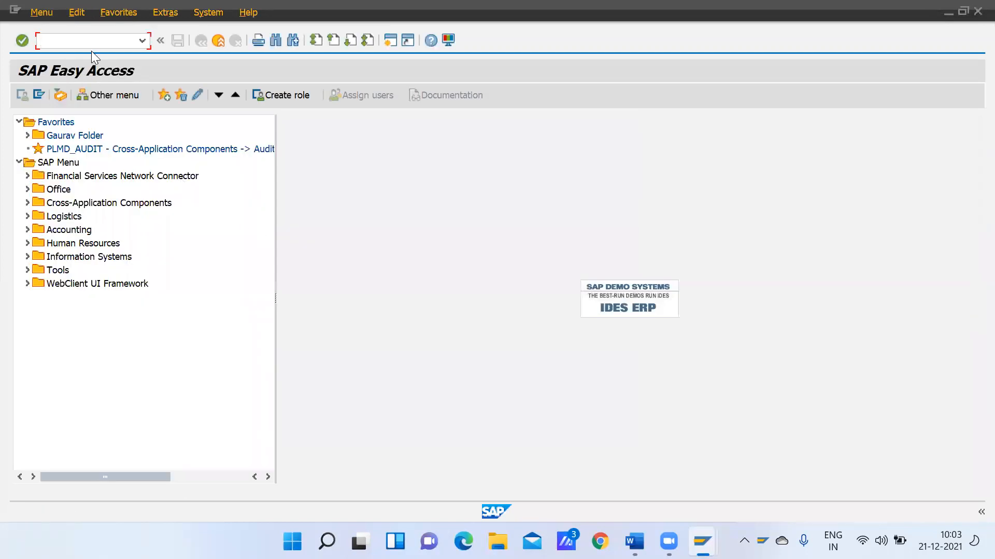
# Open the vendor invoice entry with transaction FB60.
pyautogui.write('f')
pyautogui.press('BackSpace')
pyautogui.write('fb60')
pyautogui.press('Return')
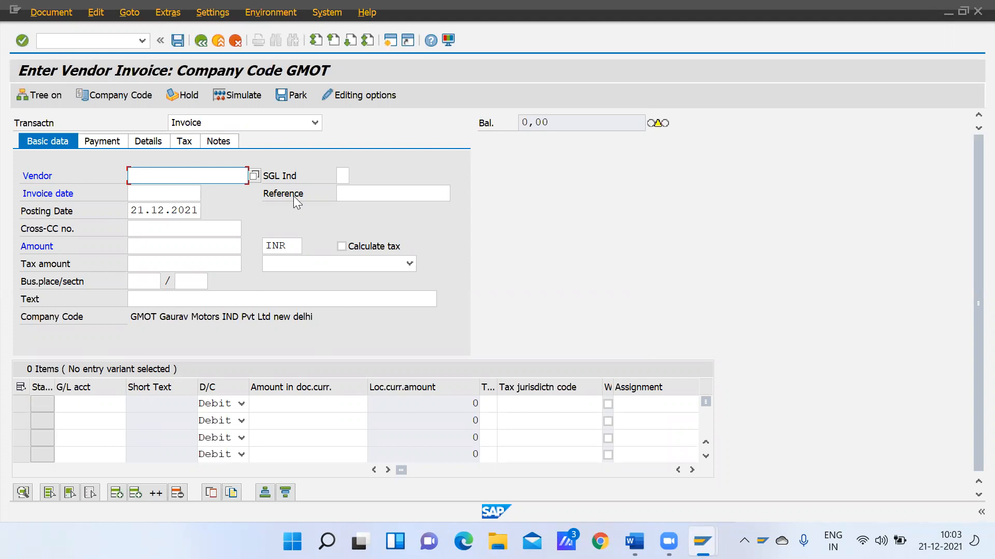
# Change the vendor invoice's currency to AED from the list of currency keys, and set it back to INR.
pyautogui.click(288, 244)
pyautogui.press('BackSpace')
pyautogui.press('BackSpace')
pyautogui.press('BackSpace')
pyautogui.write('Yen')
pyautogui.press('BackSpace')
pyautogui.press('BackSpace')
pyautogui.press('BackSpace')
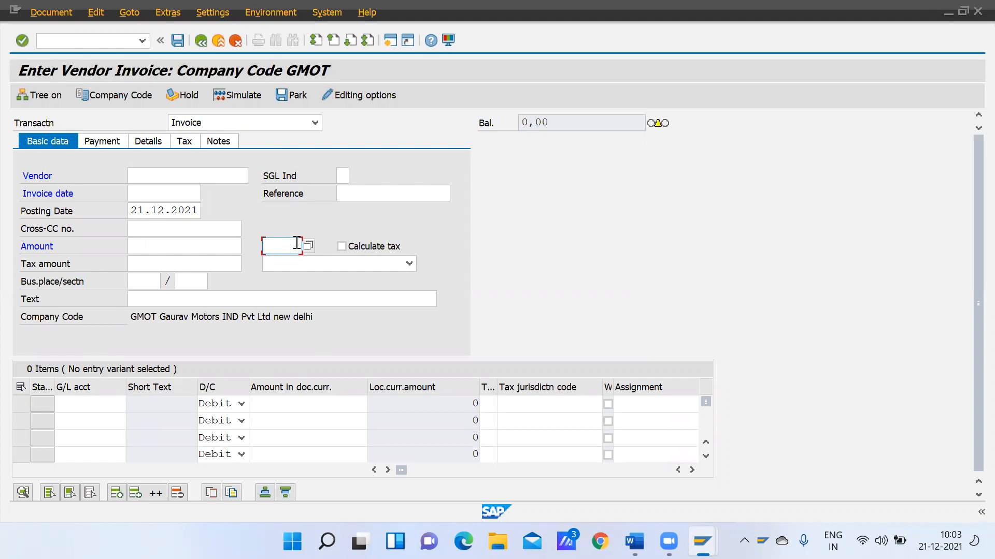
pyautogui.click(308, 246)
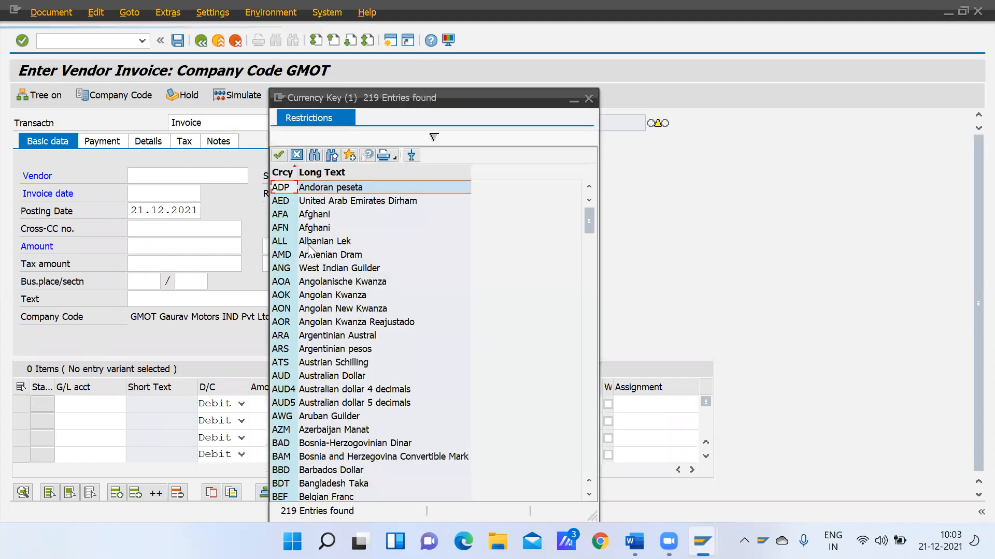
pyautogui.doubleClick(324, 201)
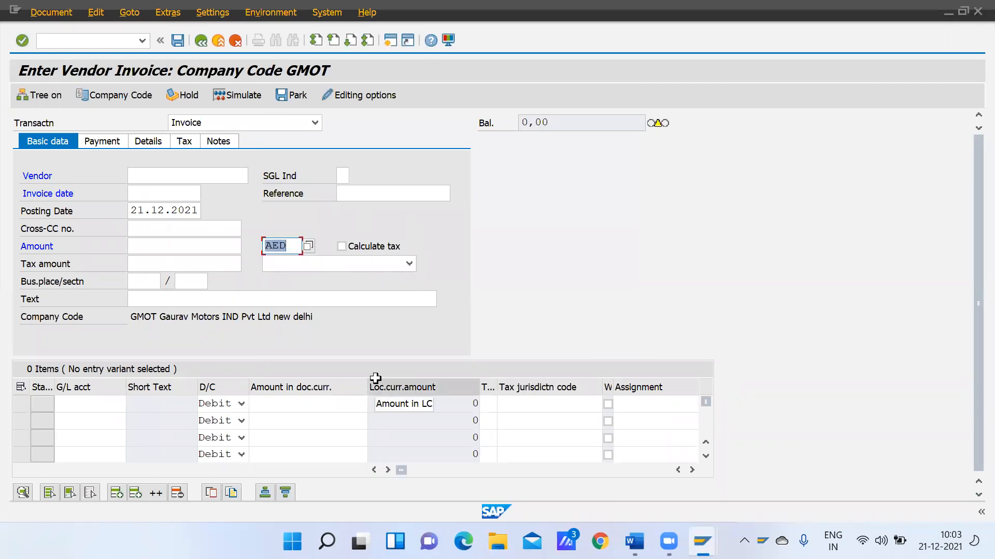
pyautogui.write('INR')
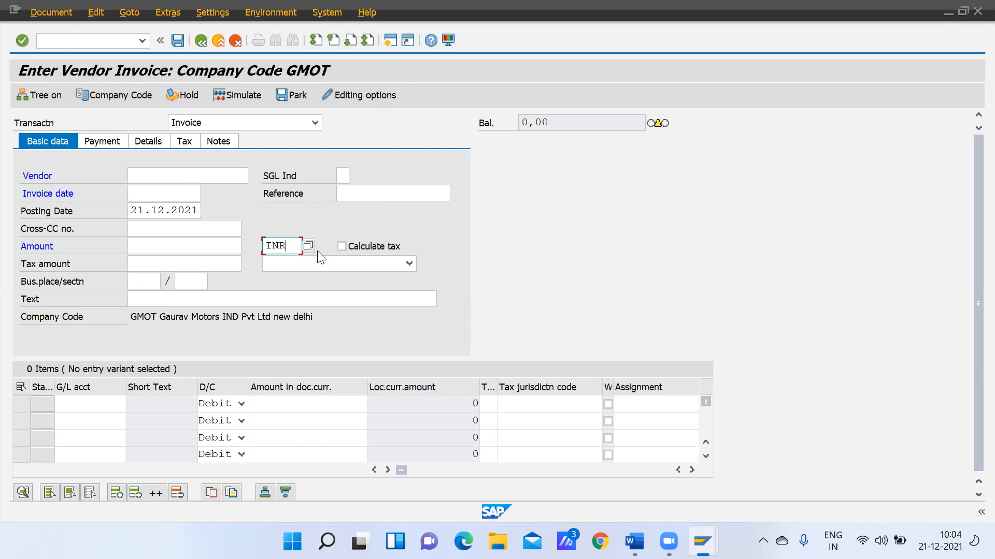
# Leave the vendor invoice entry and open the overview table of clients through its transaction code.
pyautogui.click(83, 43)
pyautogui.write('/n')
pyautogui.write('miro')
pyautogui.press('Return')
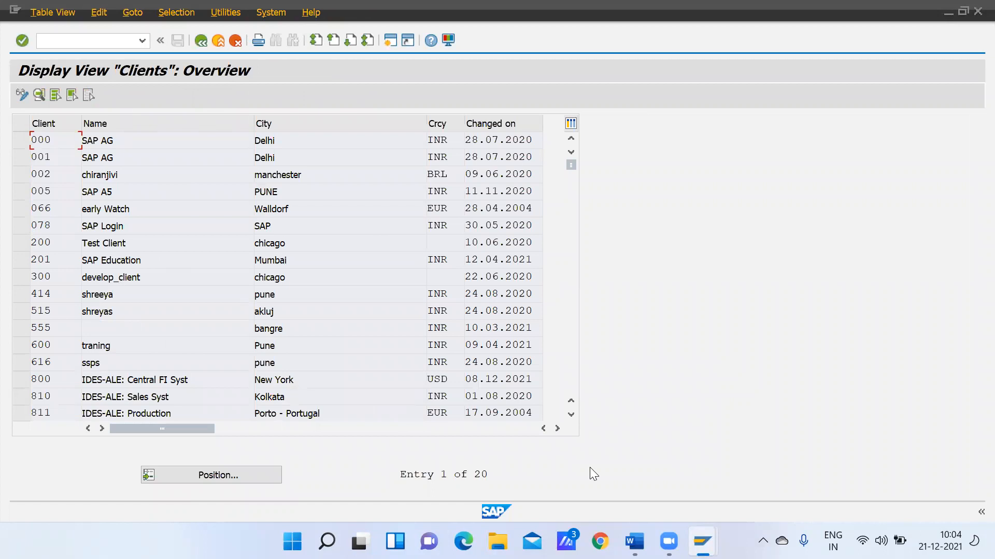
# Open a new logon screen for the first connection to check its client number, close it and return to the clients overview.
pyautogui.moveTo(702, 542)
pyautogui.click(619, 467)
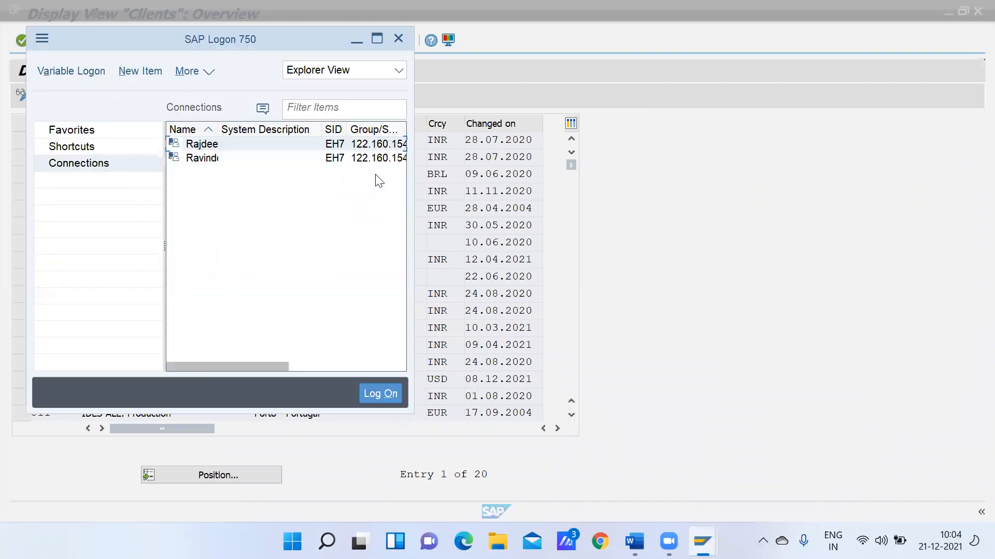
pyautogui.doubleClick(237, 144)
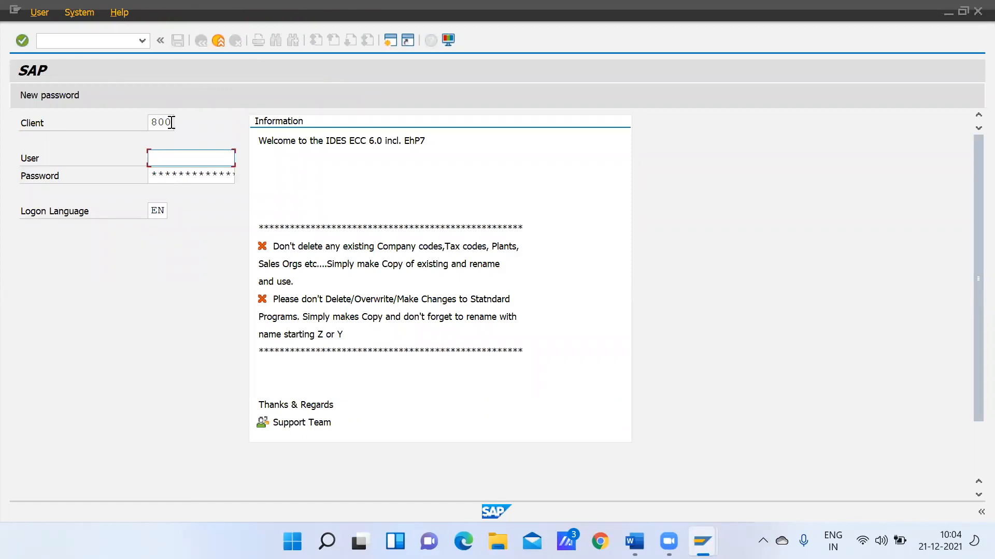
pyautogui.click(974, 11)
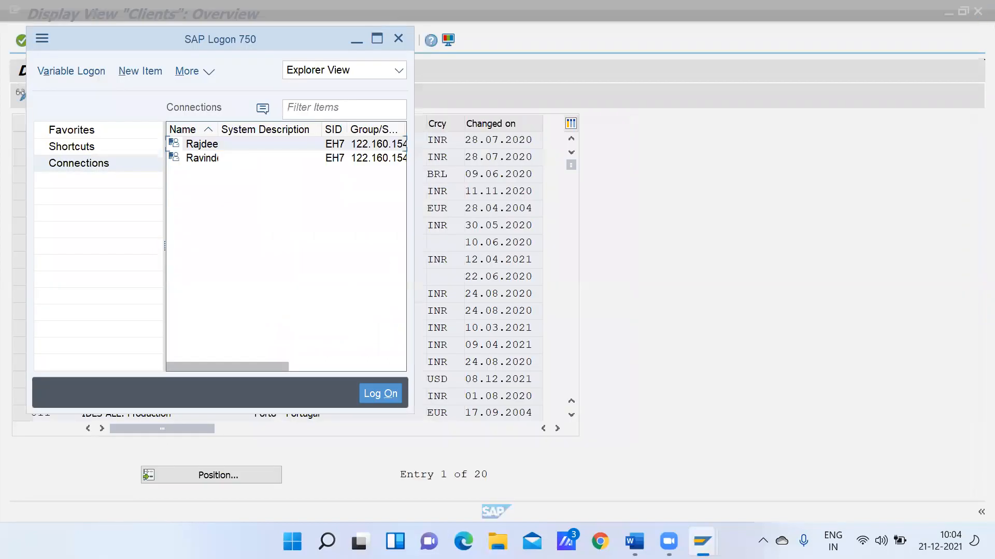
pyautogui.moveTo(702, 542)
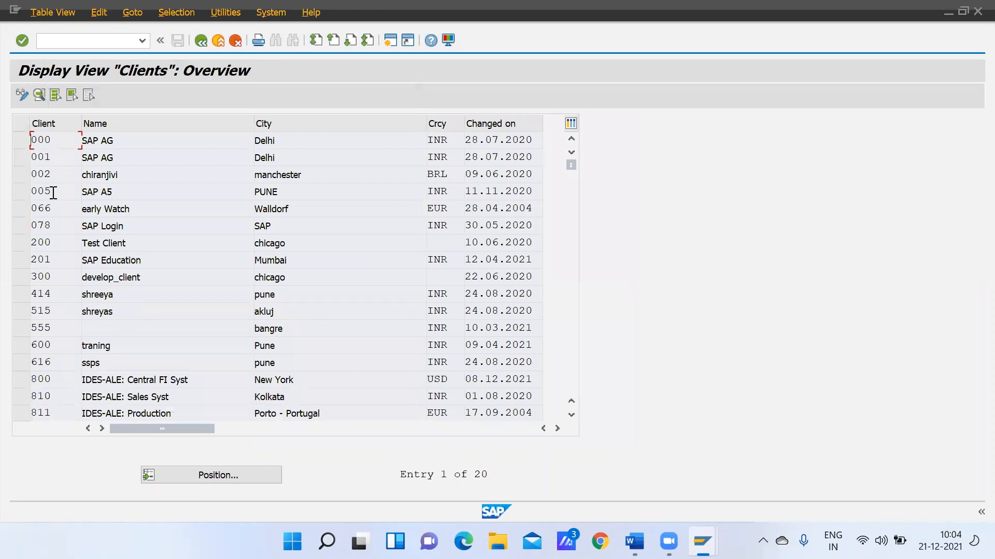
# Select client 800 in the clients overview, switch the table to change mode, and leave it for SAP Easy Access.
pyautogui.click(22, 381)
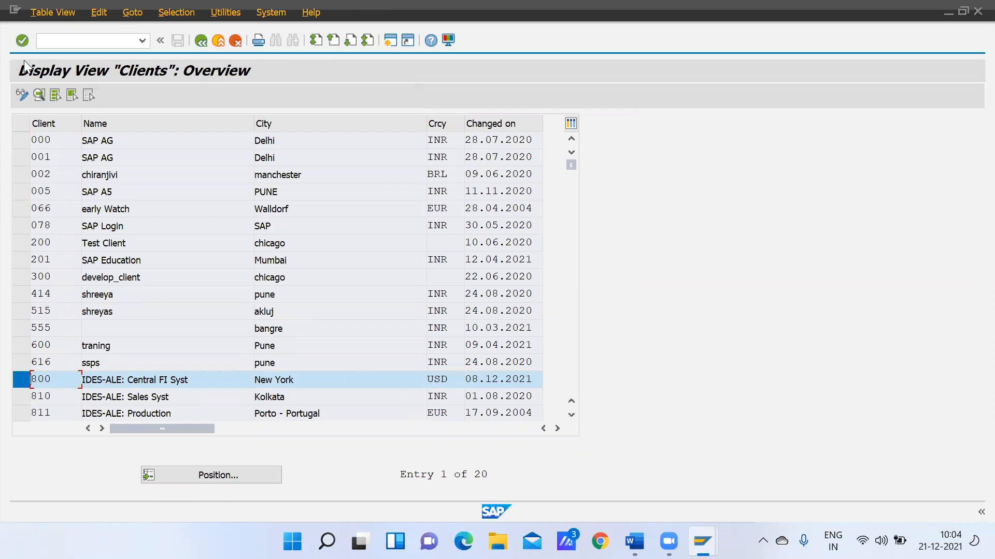
pyautogui.click(24, 90)
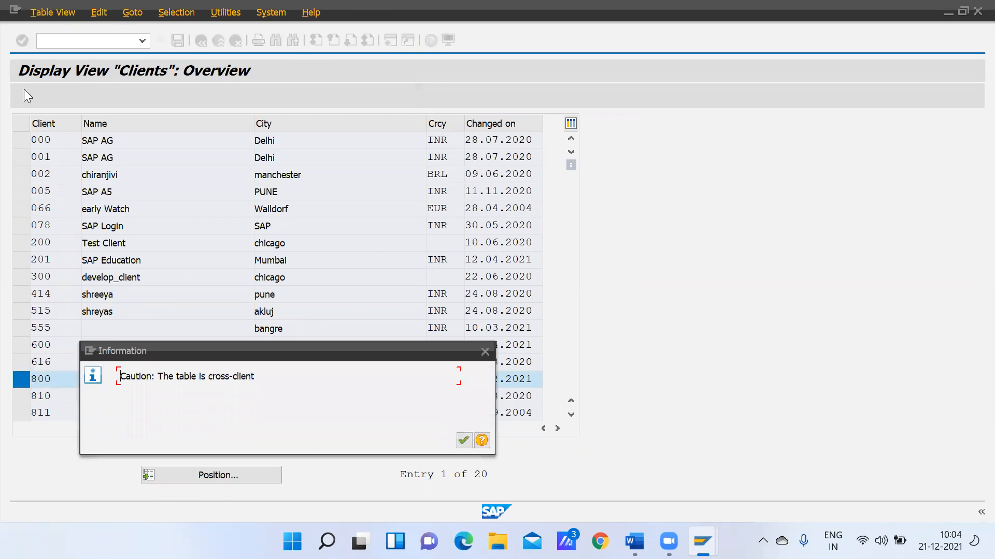
pyautogui.click(465, 441)
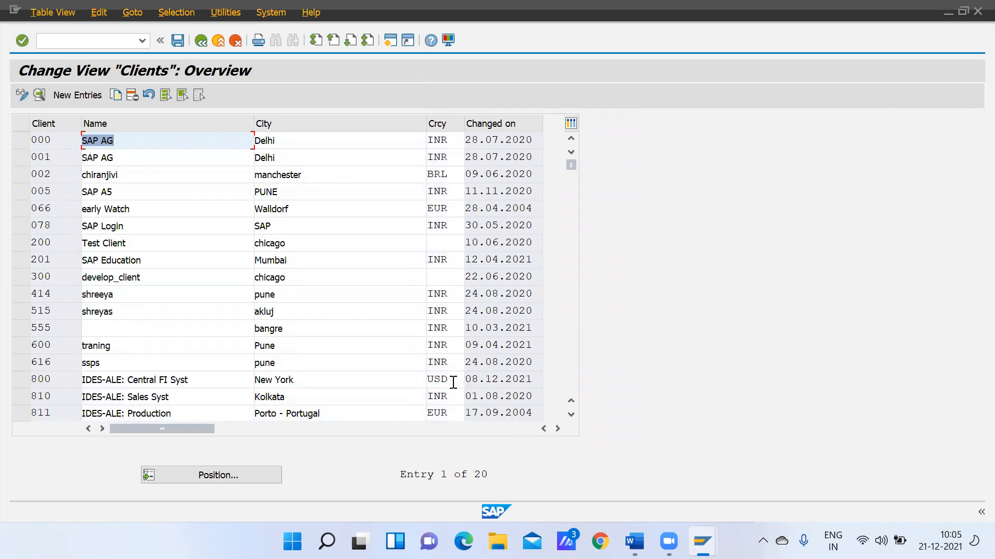
pyautogui.click(202, 41)
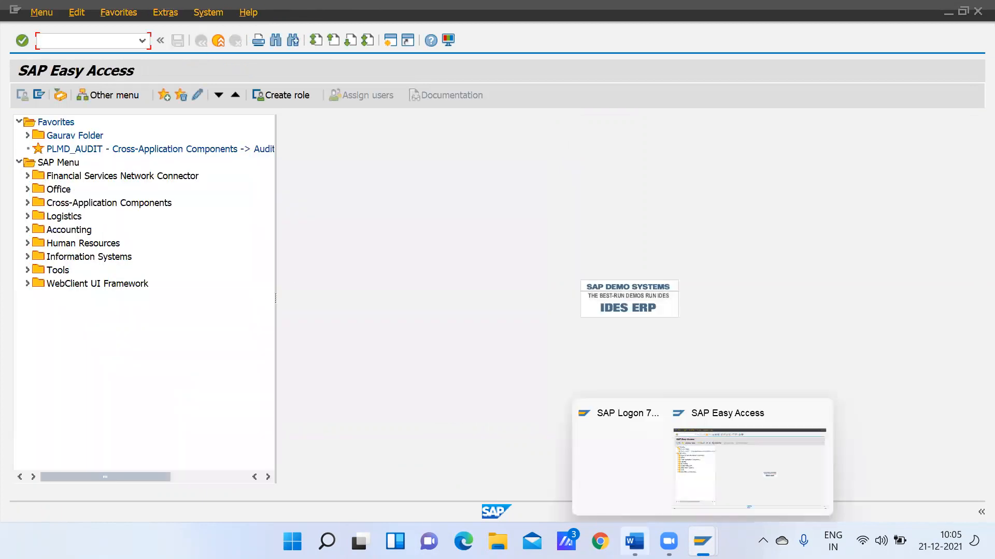
pyautogui.moveTo(635, 541)
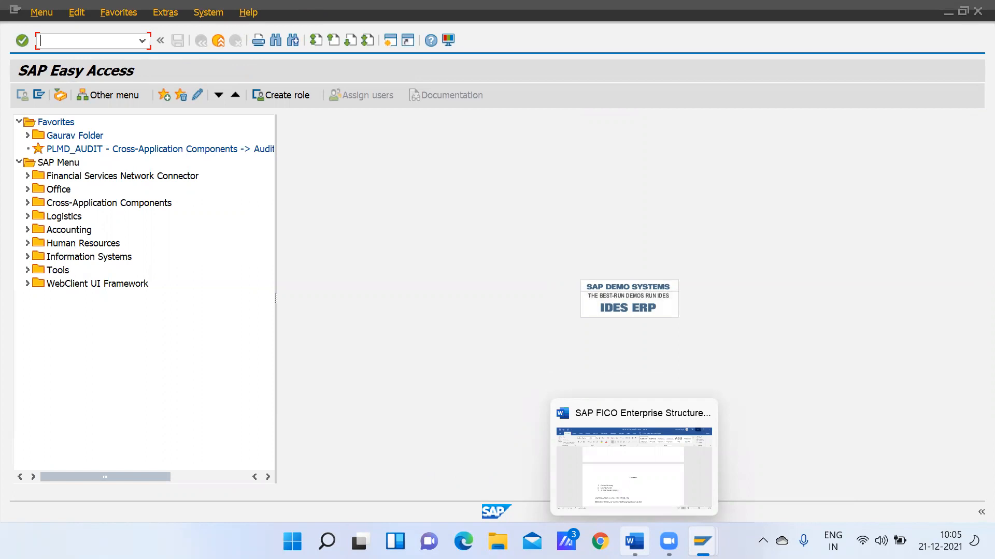
pyautogui.click(369, 283)
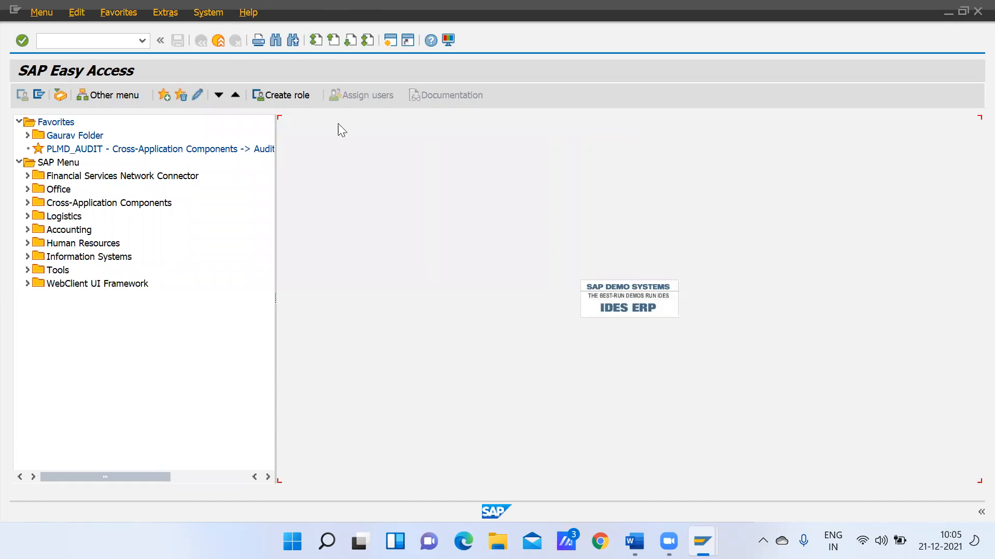
# Open the SAP Customizing Implementation Guide with transaction SPRO and the SAP Reference IMG.
pyautogui.click(72, 41)
pyautogui.write('spro')
pyautogui.press('Return')
pyautogui.click(77, 96)
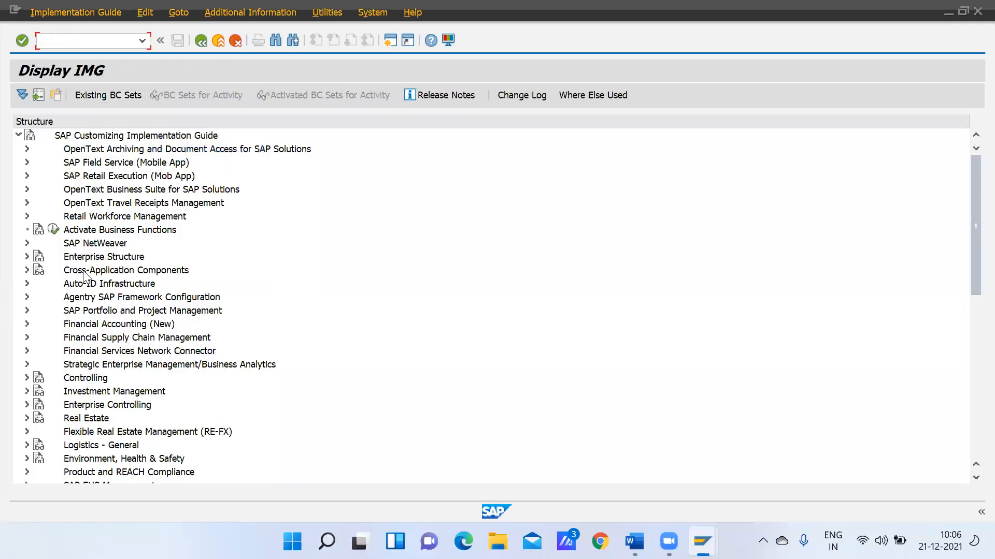
# Expand SAP NetWeaver, General settings and Currencies in the implementation guide's structure.
pyautogui.click(93, 244)
pyautogui.click(27, 243)
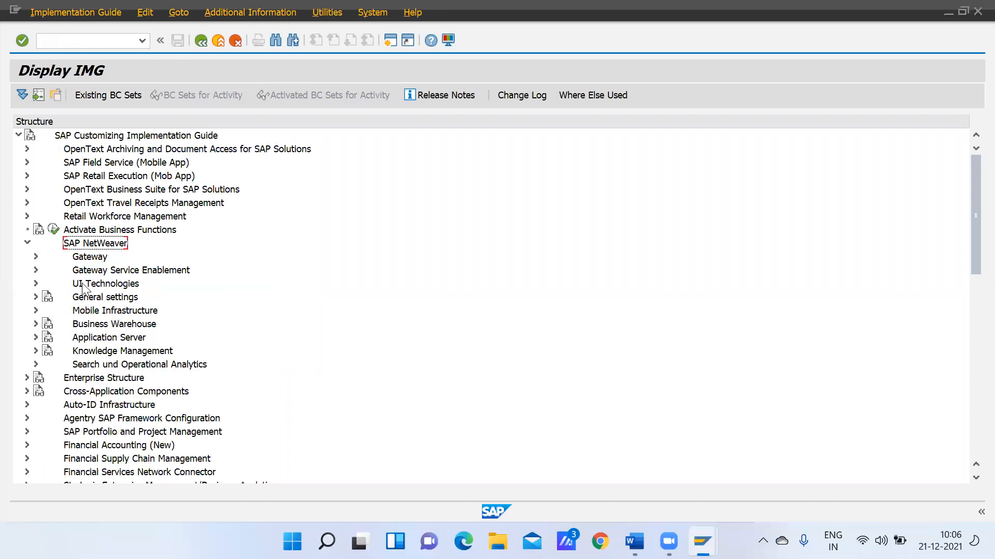
pyautogui.click(92, 299)
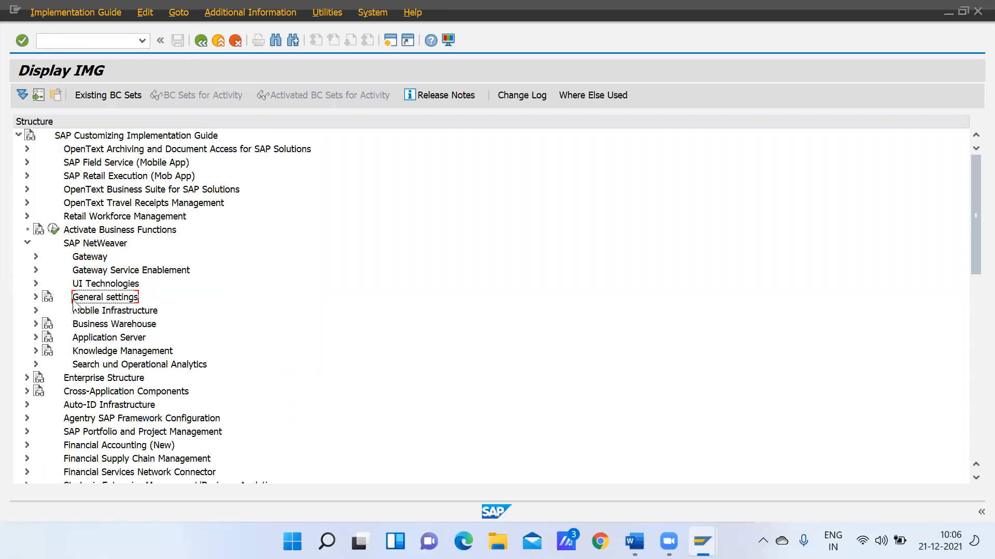
pyautogui.click(35, 297)
pyautogui.click(105, 339)
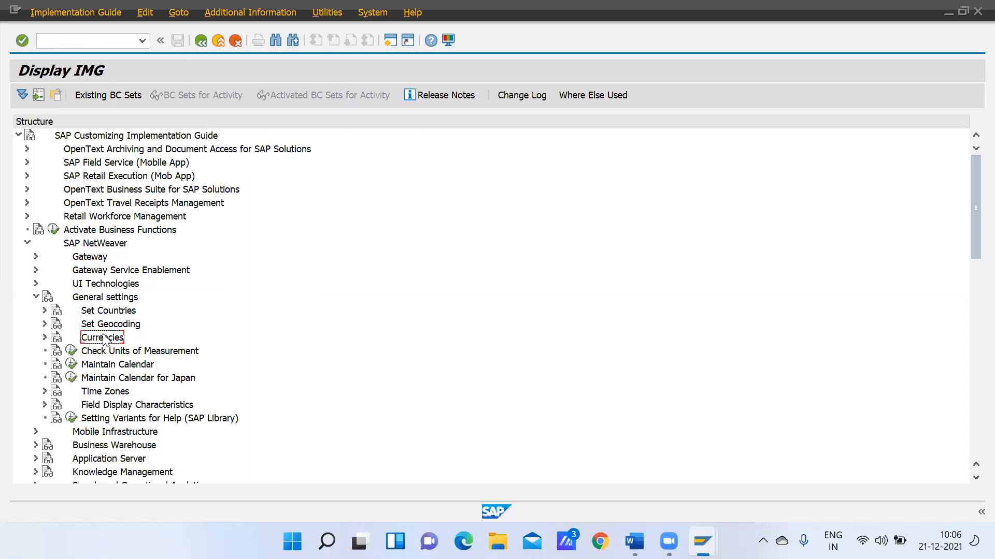
pyautogui.click(44, 338)
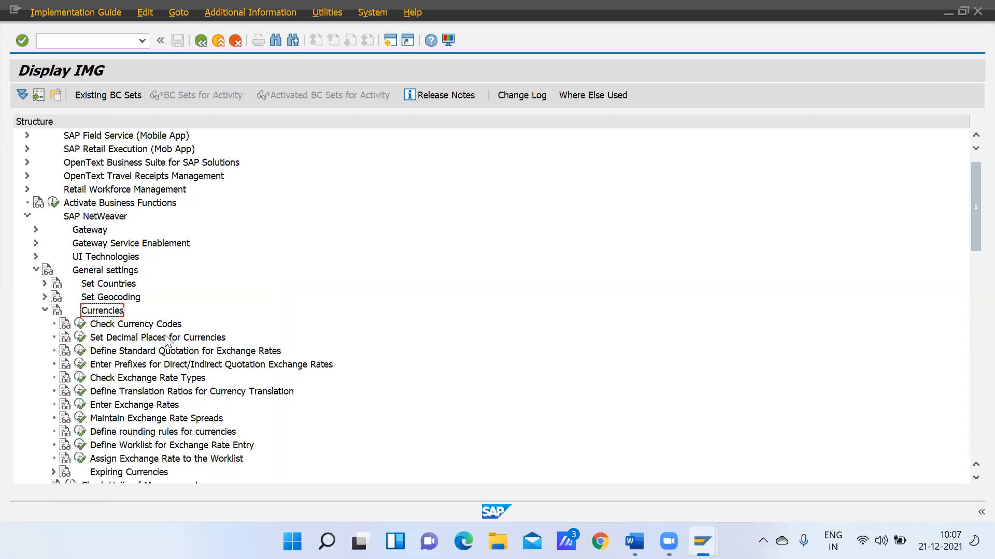
# Open Check Exchange Rate Types, mark the entries B, M and P for review, and return to the implementation guide.
pyautogui.click(155, 379)
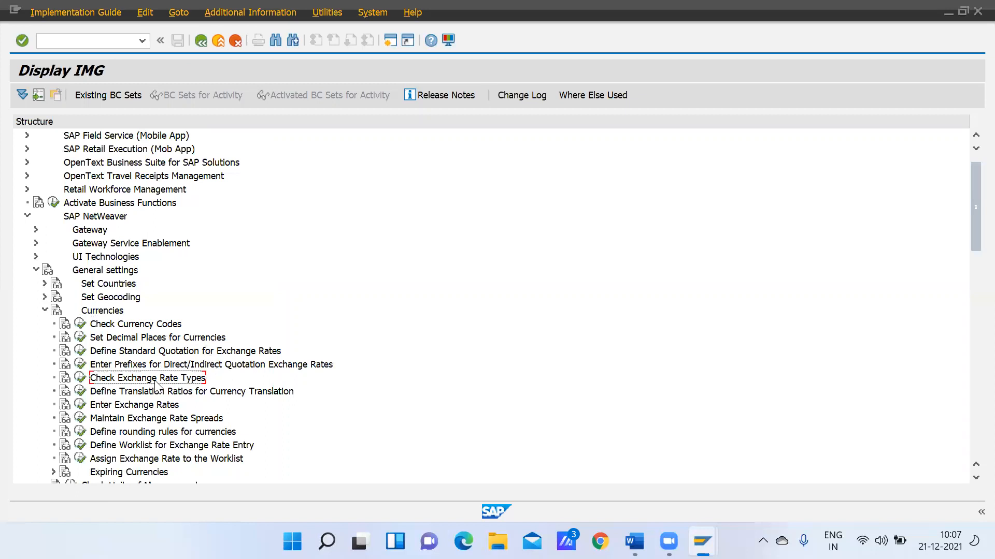
pyautogui.click(80, 378)
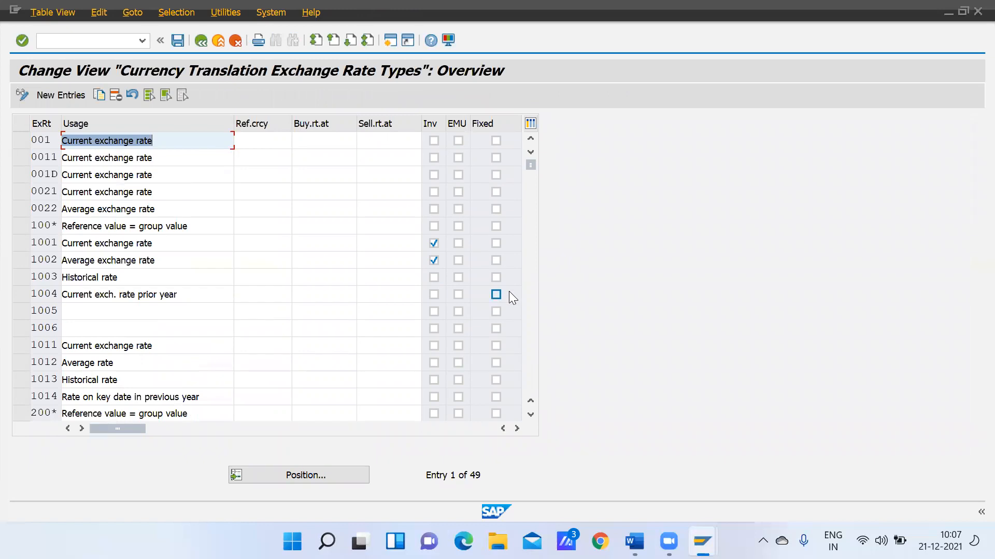
pyautogui.click(531, 304)
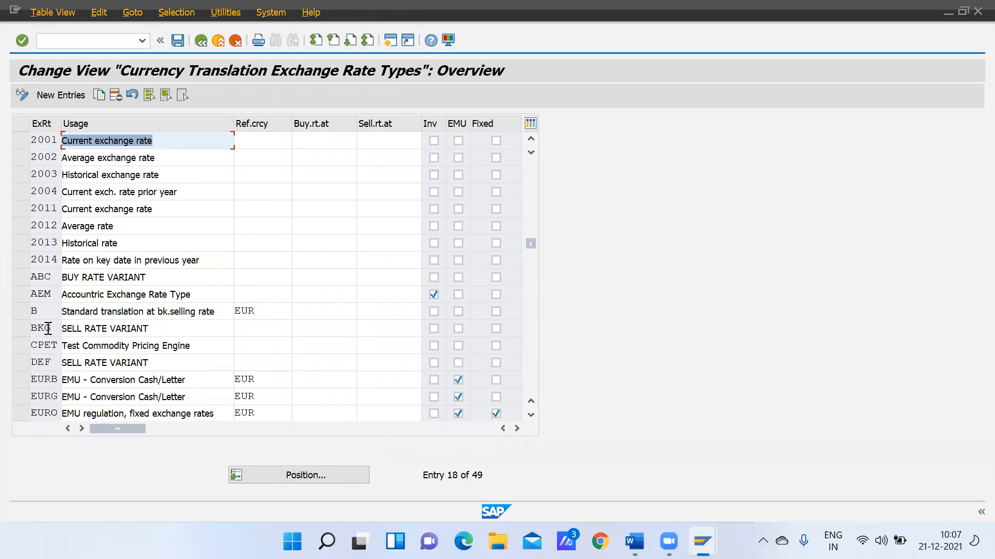
pyautogui.click(22, 311)
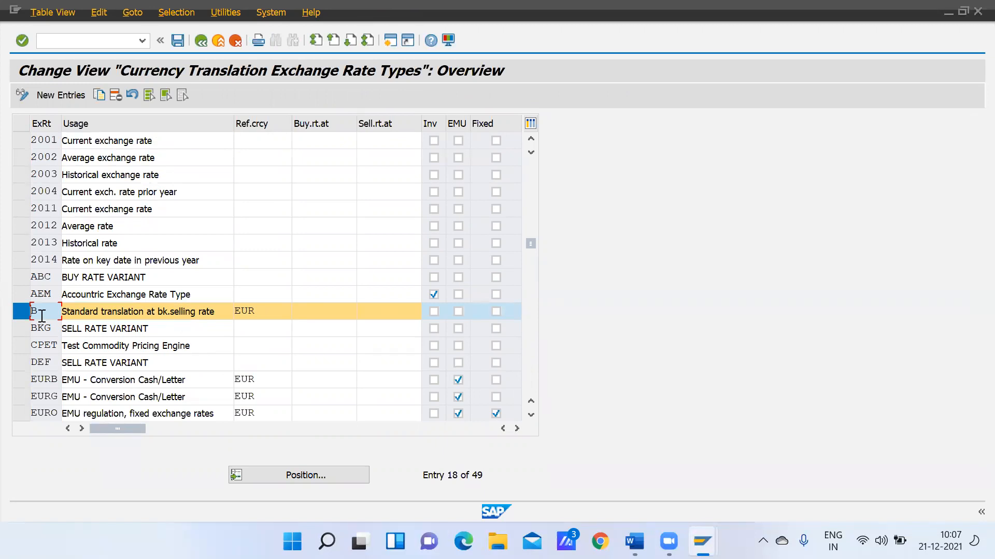
pyautogui.click(530, 362)
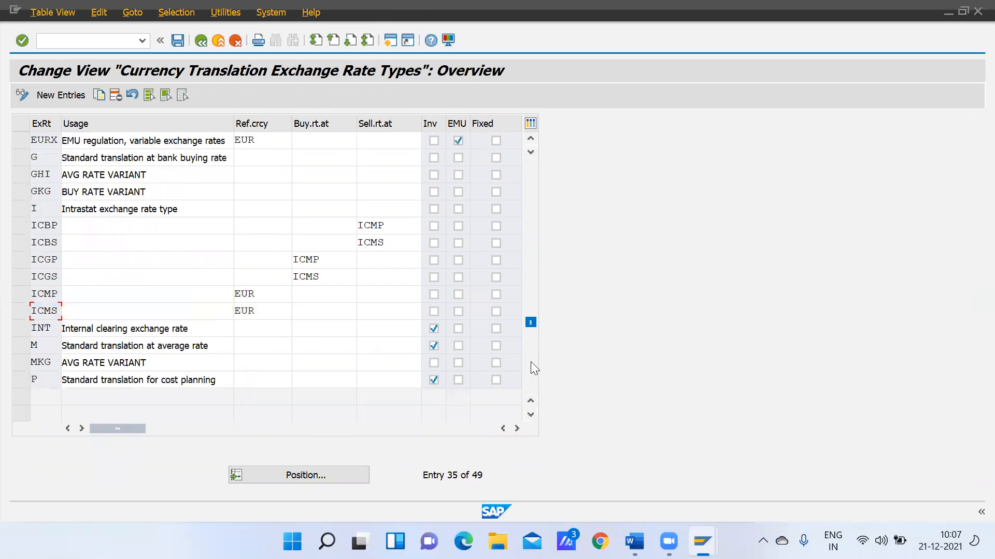
pyautogui.click(14, 348)
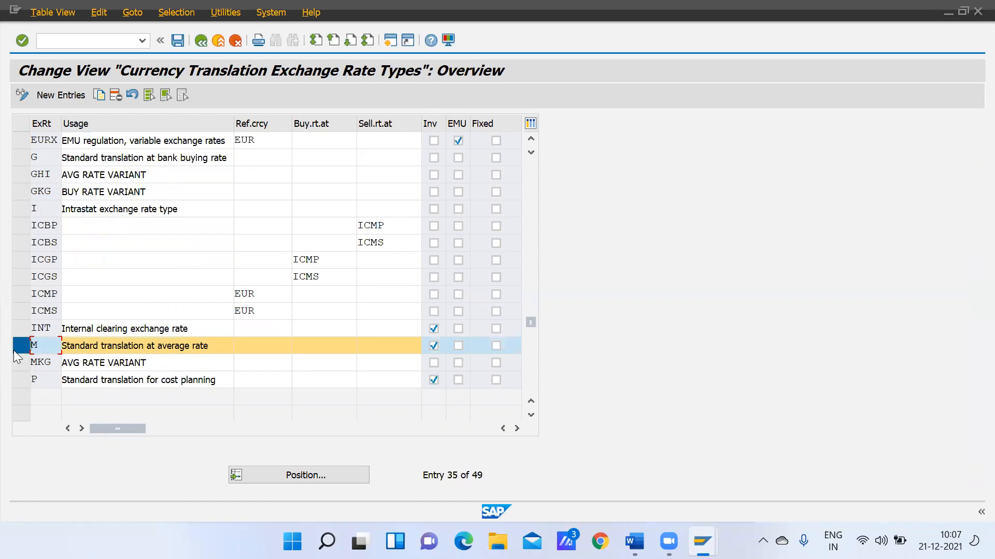
pyautogui.click(24, 380)
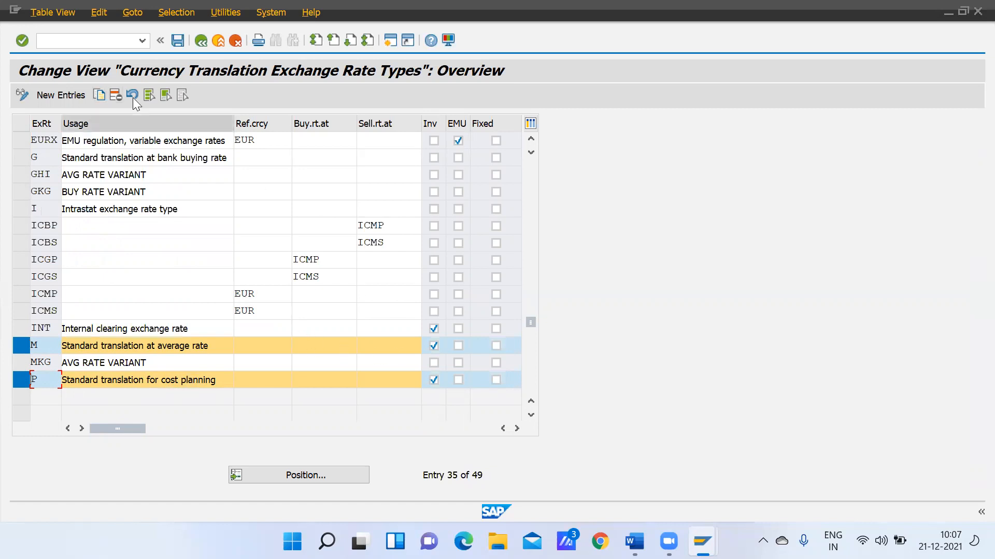
pyautogui.click(201, 41)
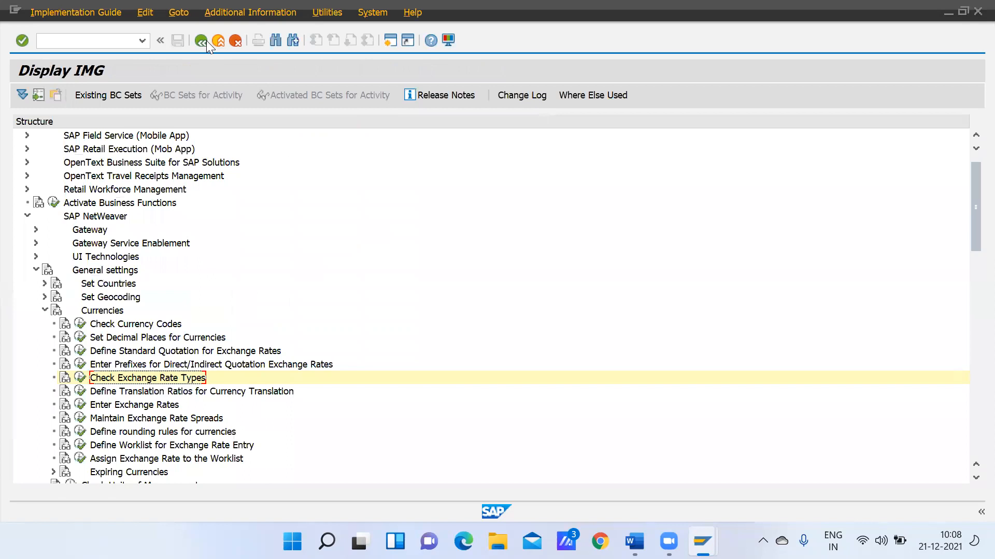
# Open Define Translation Ratios for Currency Translation, accepting the warning, and start a set of new entries.
pyautogui.click(129, 395)
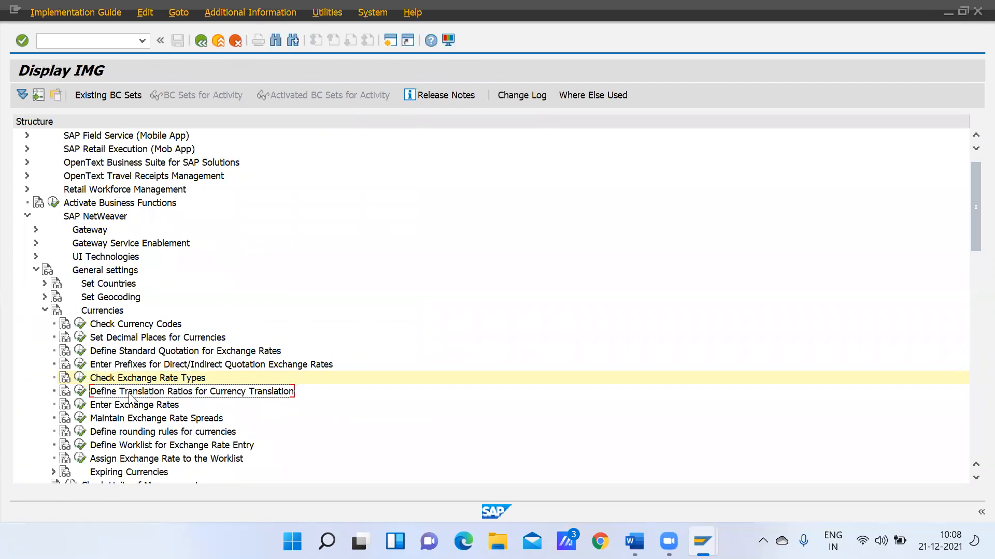
pyautogui.click(77, 392)
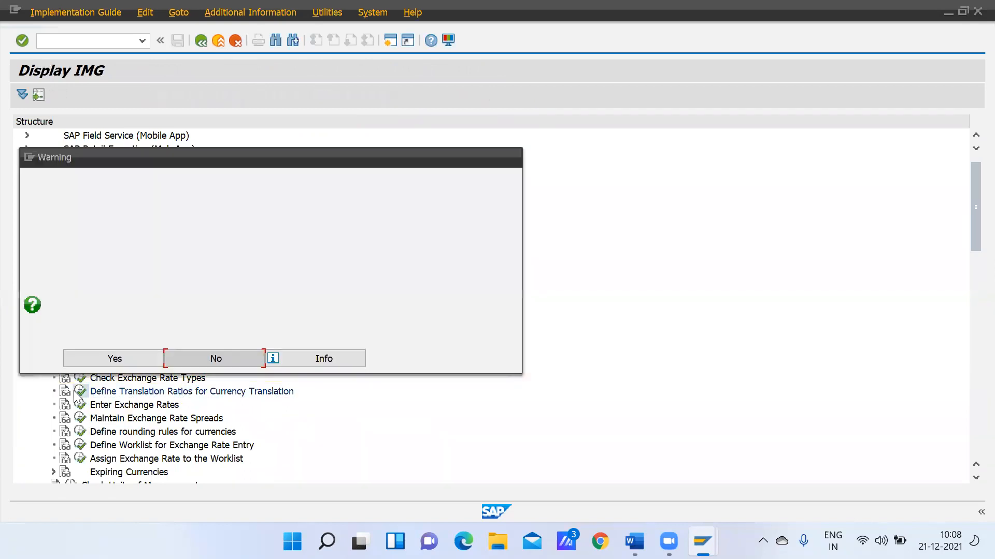
pyautogui.click(121, 357)
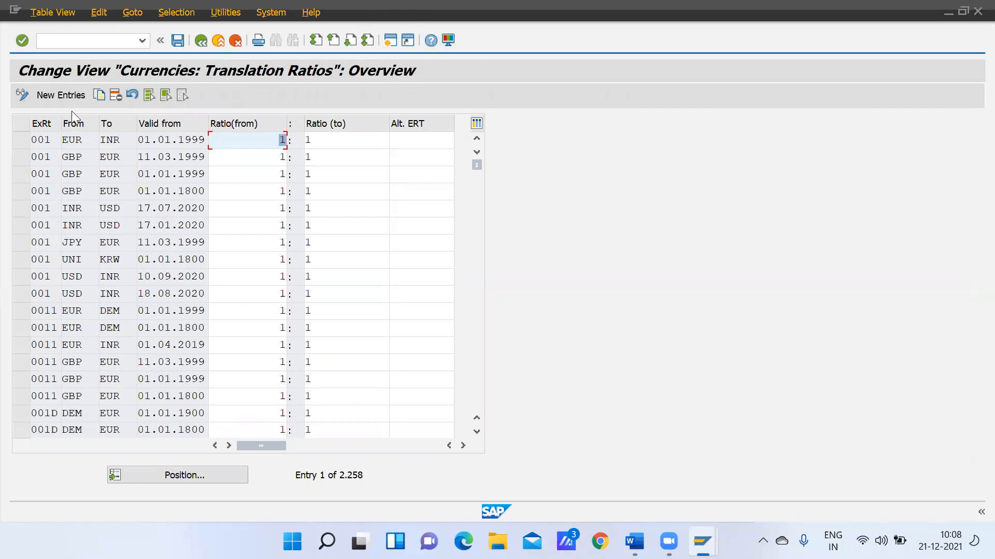
pyautogui.click(74, 96)
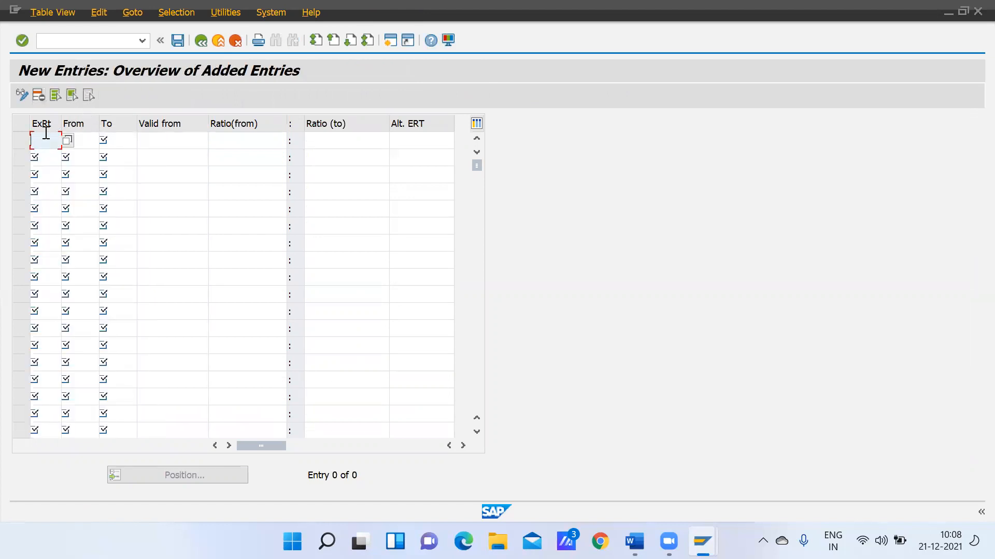
# Enter the exchange rate types M, M, B, b, p and p in the first six rows of the new entries.
pyautogui.write('M')
pyautogui.press('Down')
pyautogui.write('M')
pyautogui.press('Down')
pyautogui.write('B')
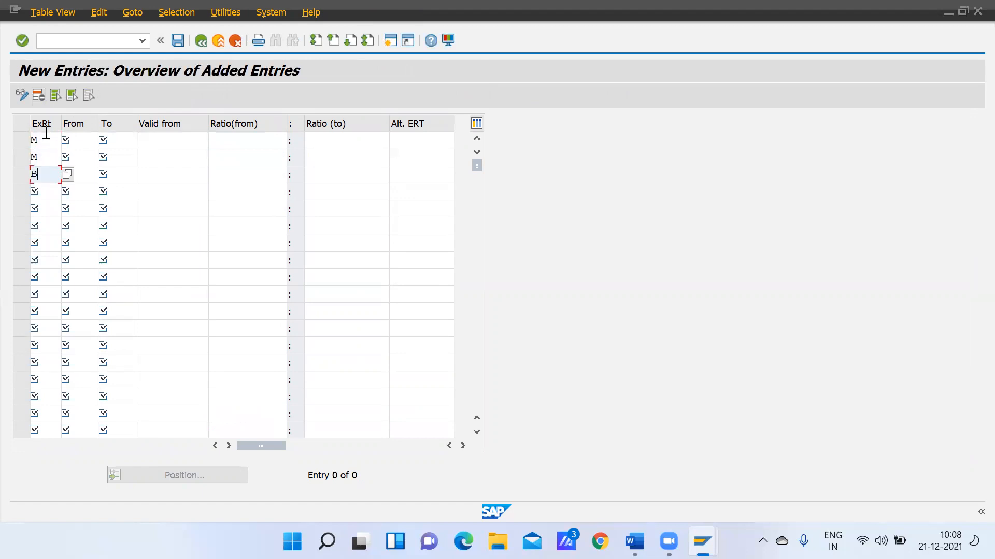
pyautogui.press('Down')
pyautogui.write('b')
pyautogui.press('Down')
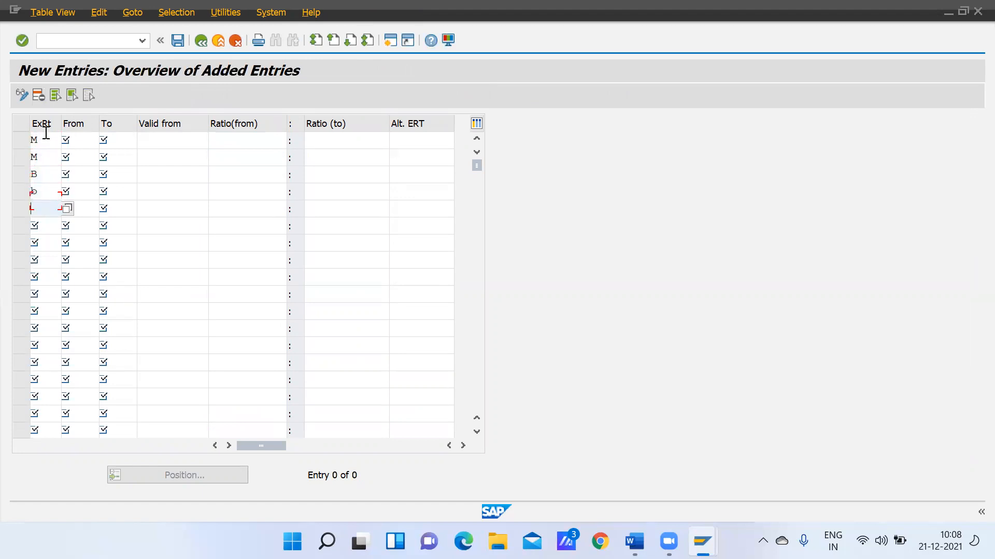
pyautogui.write('p')
pyautogui.press('Down')
pyautogui.write('p')
# Set the first M row to translate from USD to INR.
pyautogui.click(89, 141)
pyautogui.write('USD')
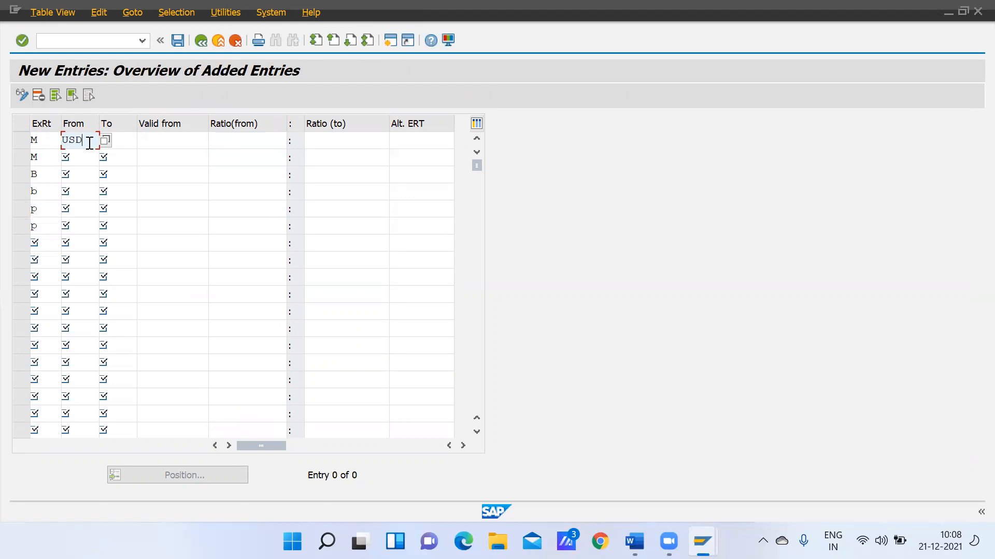
pyautogui.click(120, 142)
pyautogui.write('INR')
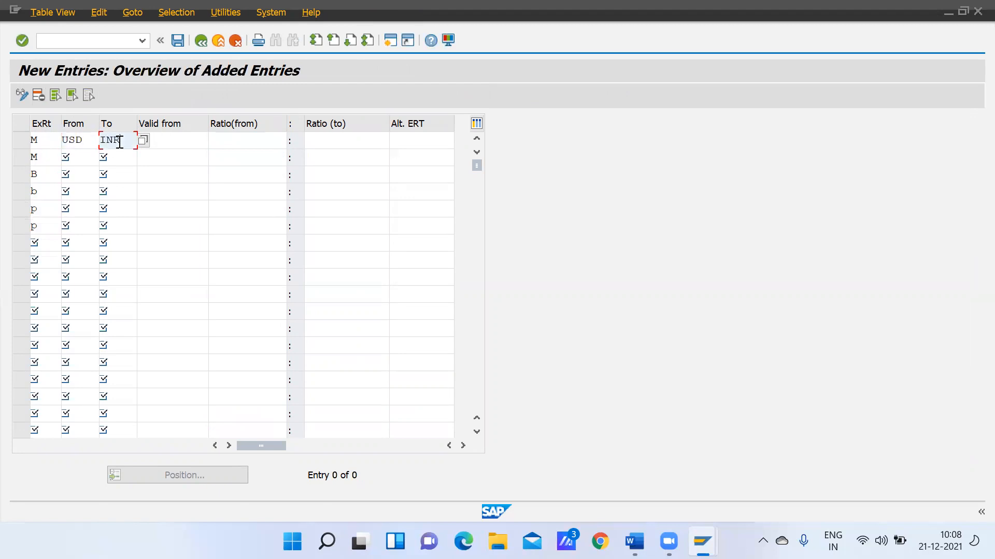
# Set the second M row to translate from INR to USD.
pyautogui.click(76, 158)
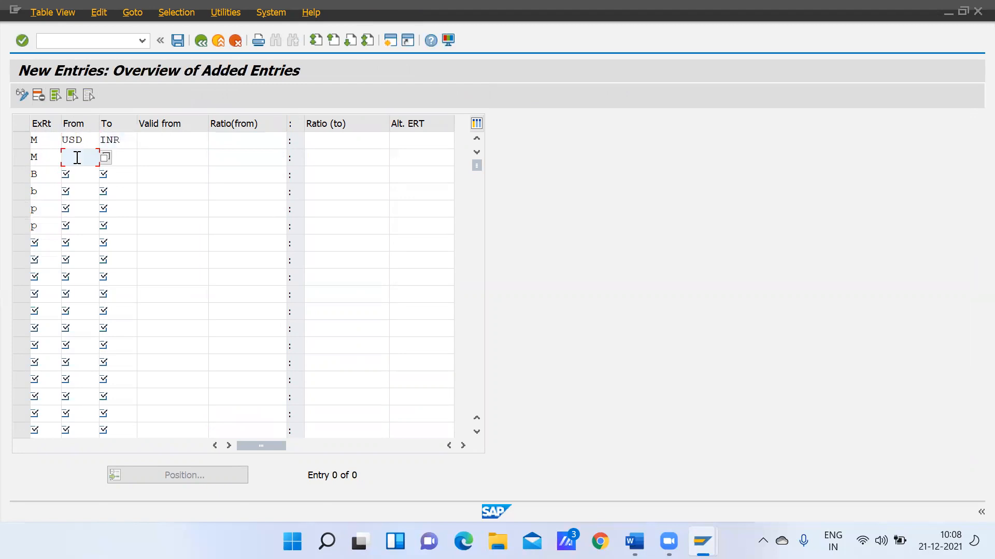
pyautogui.write('INR')
pyautogui.press('Tab')
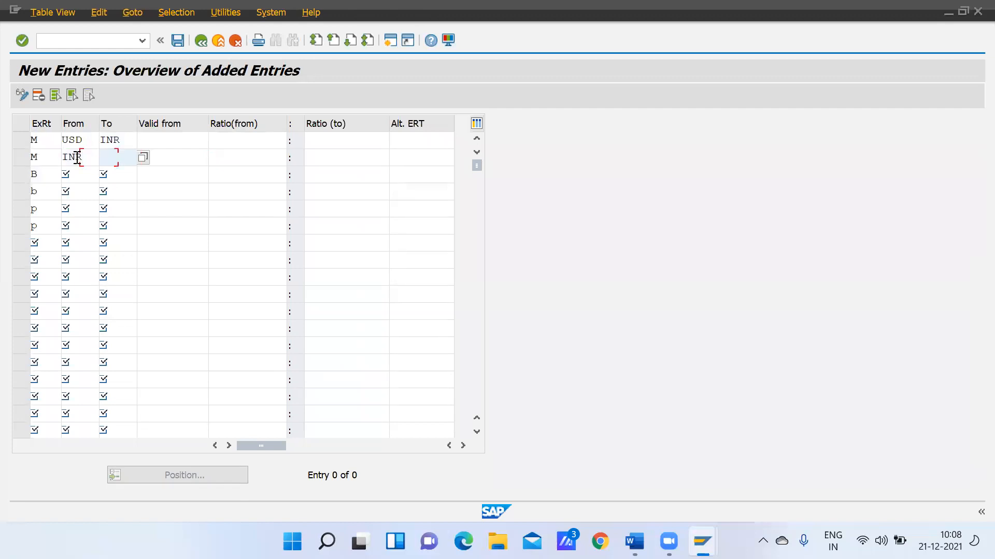
pyautogui.write('USD')
# Set the first B row to translate from USD to INR.
pyautogui.click(77, 173)
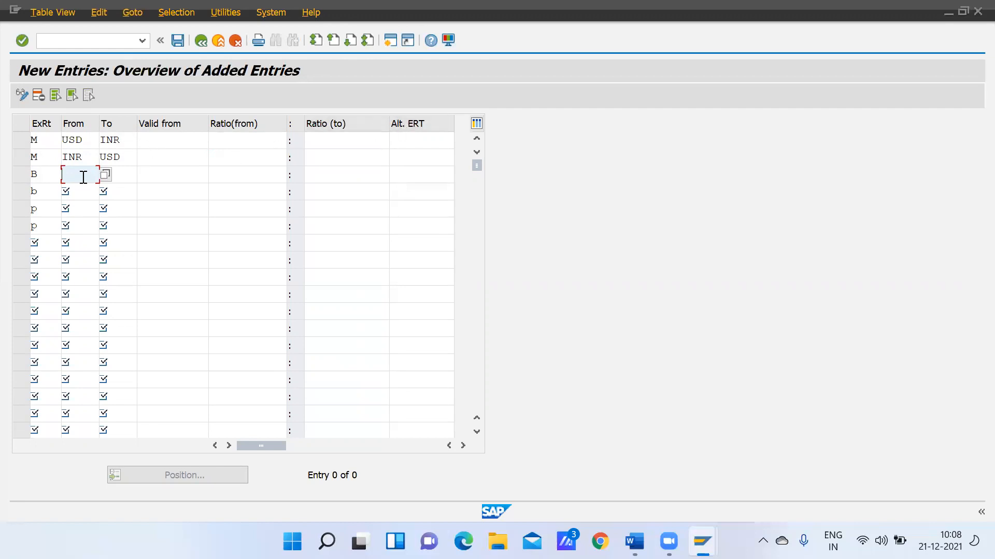
pyautogui.write('USD')
pyautogui.press('Tab')
pyautogui.write('INR')
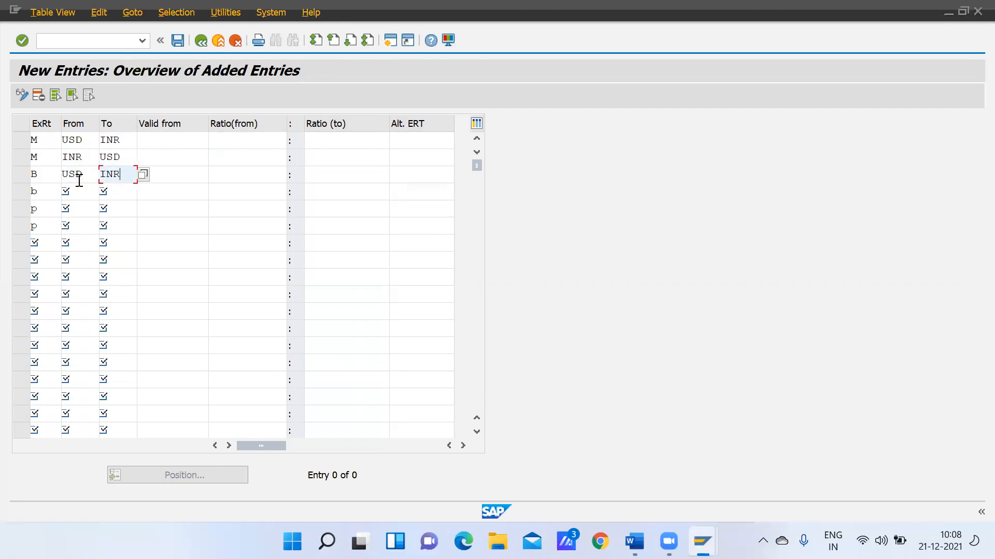
# Replace the currencies of the second M row with USD as the source and EUR as the target.
pyautogui.click(91, 160)
pyautogui.press('BackSpace')
pyautogui.press('BackSpace')
pyautogui.press('BackSpace')
pyautogui.write('USD')
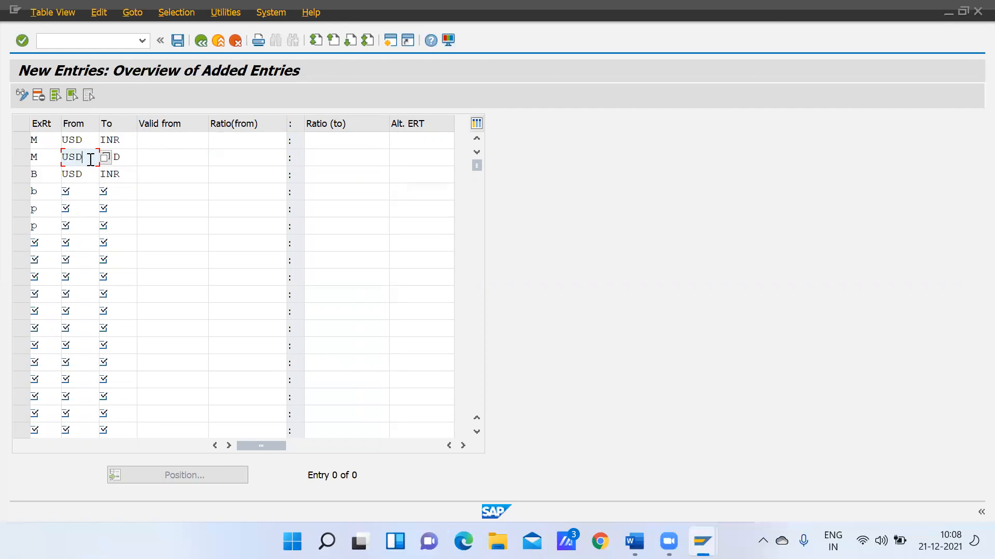
pyautogui.click(133, 161)
pyautogui.press('BackSpace')
pyautogui.press('BackSpace')
pyautogui.press('BackSpace')
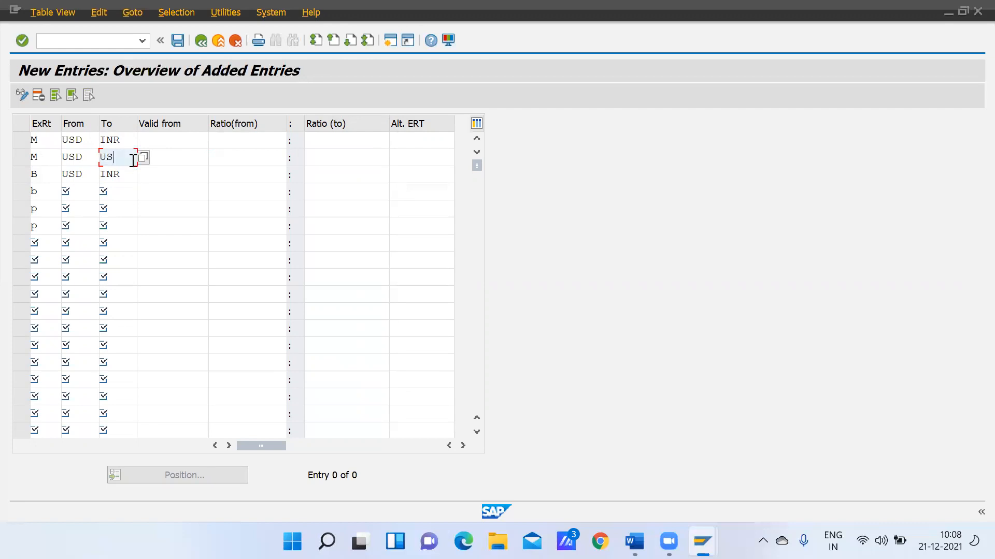
pyautogui.write('EUR')
# Set the second B row to translate from USD to EUR.
pyautogui.click(81, 194)
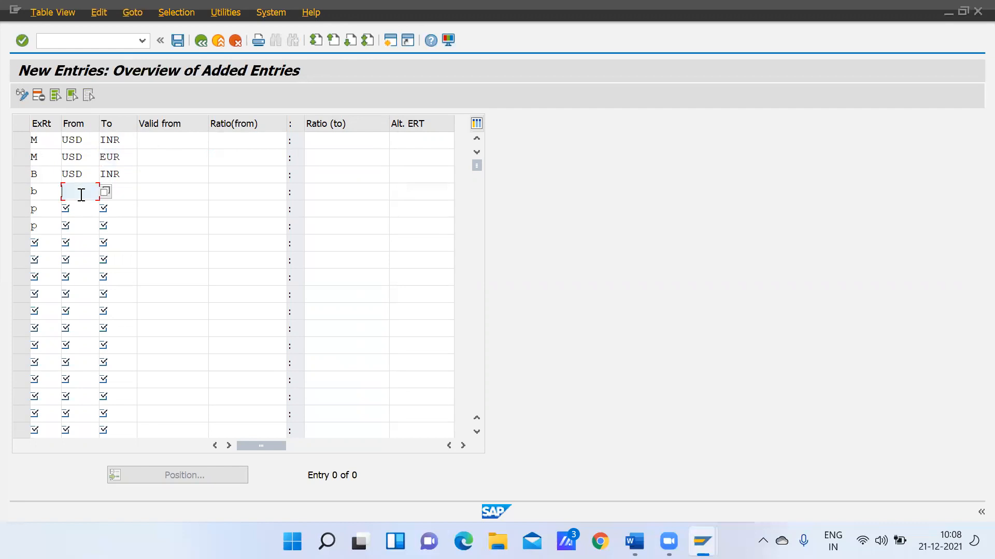
pyautogui.write('INR')
pyautogui.press('BackSpace')
pyautogui.press('BackSpace')
pyautogui.press('BackSpace')
pyautogui.write('USD')
pyautogui.press('Tab')
pyautogui.write('EUR')
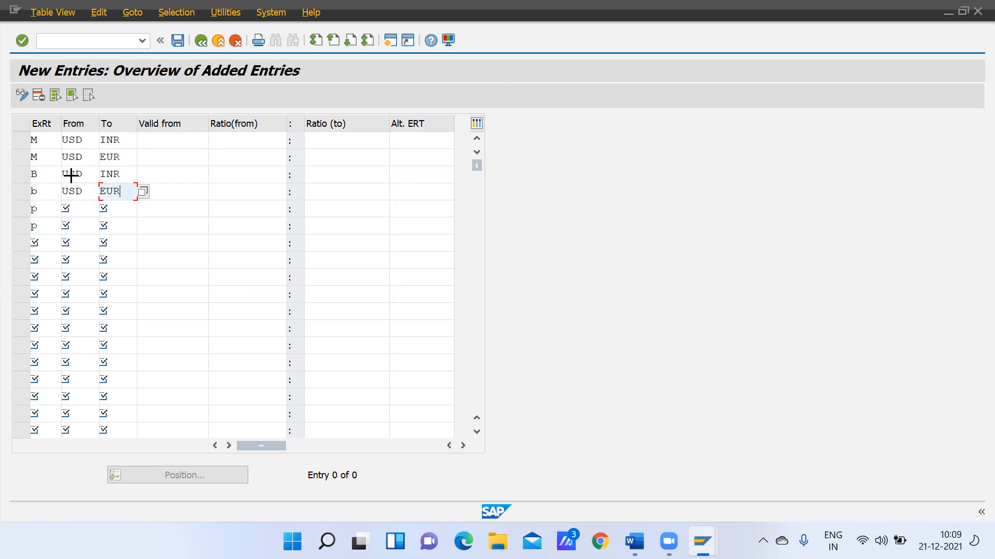
# Copy the USD–INR and USD–EUR currency pairs from the two B rows into the two P rows.
pyautogui.hotkey('ctrl', 'y')
pyautogui.moveTo(62, 176); pyautogui.dragTo(122, 192)
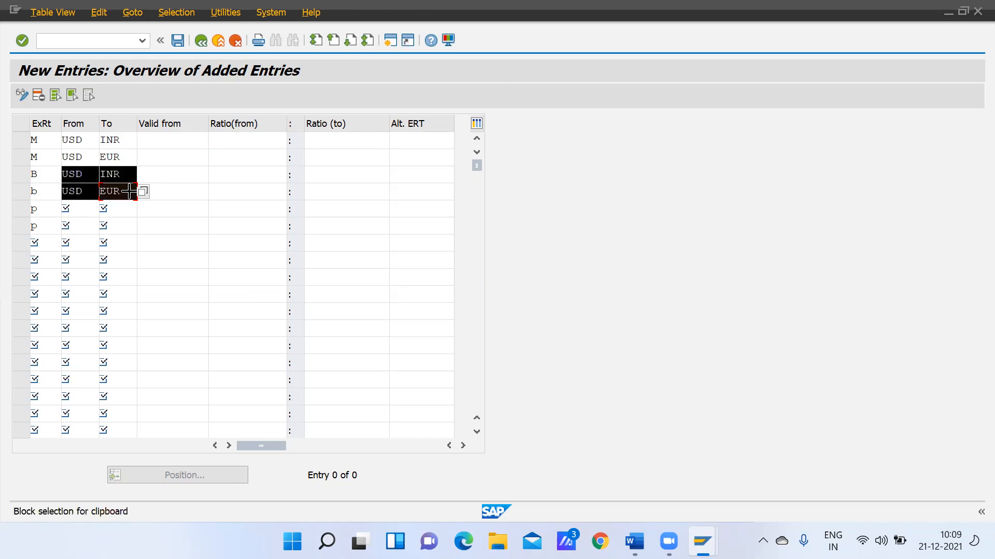
pyautogui.hotkey('ctrl', 'c')
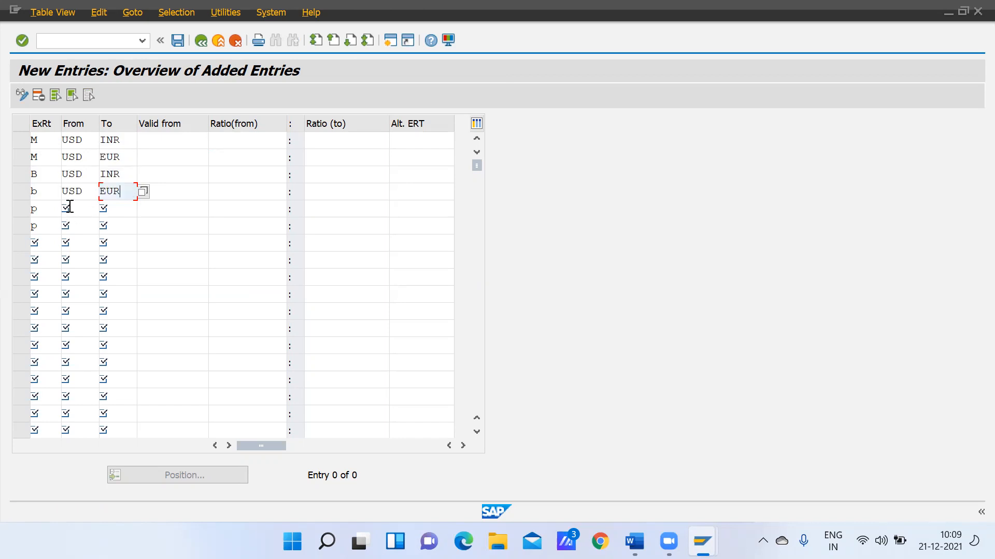
pyautogui.click(69, 206)
pyautogui.hotkey('ctrl', 'v')
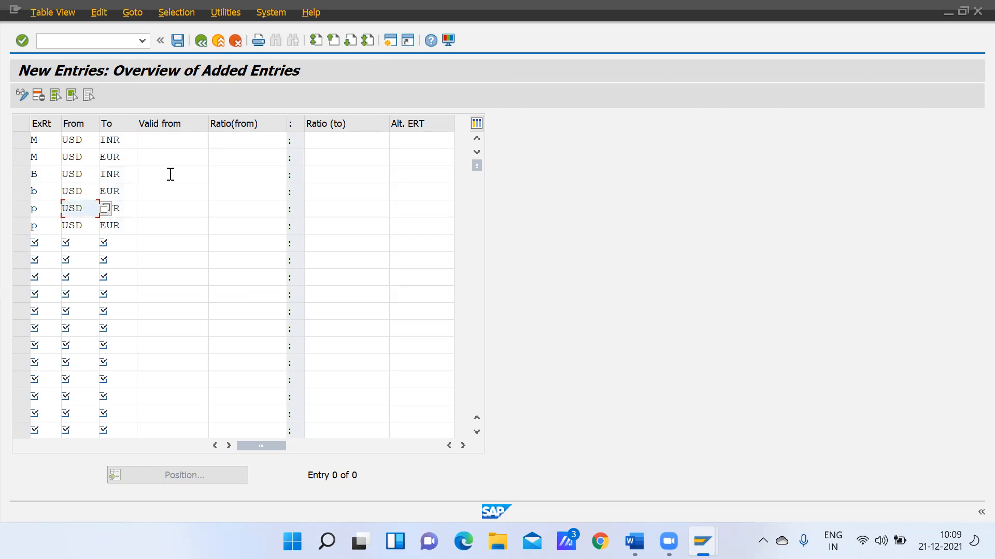
# Set the valid-from date of all six M, B and P rows to 01.12.2021.
pyautogui.click(167, 133)
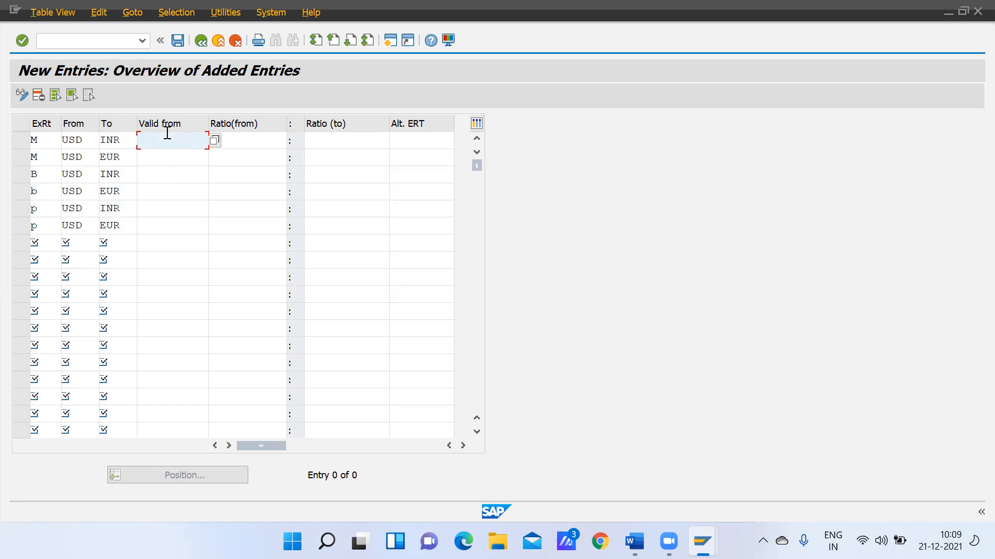
pyautogui.write('01122021')
pyautogui.doubleClick(191, 137)
pyautogui.click(191, 137)
pyautogui.press('Down')
pyautogui.hotkey('ctrl', 'v')
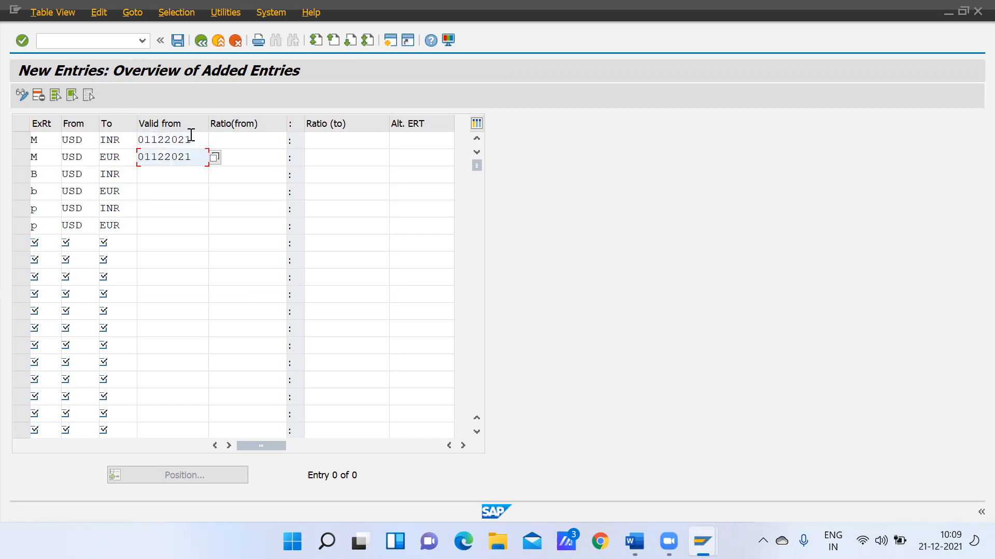
pyautogui.press('Down')
pyautogui.hotkey('ctrl', 'v')
pyautogui.press('Down')
pyautogui.hotkey('ctrl', 'v')
pyautogui.press('Down')
pyautogui.hotkey('ctrl', 'v')
pyautogui.press('Down')
pyautogui.hotkey('ctrl', 'v')
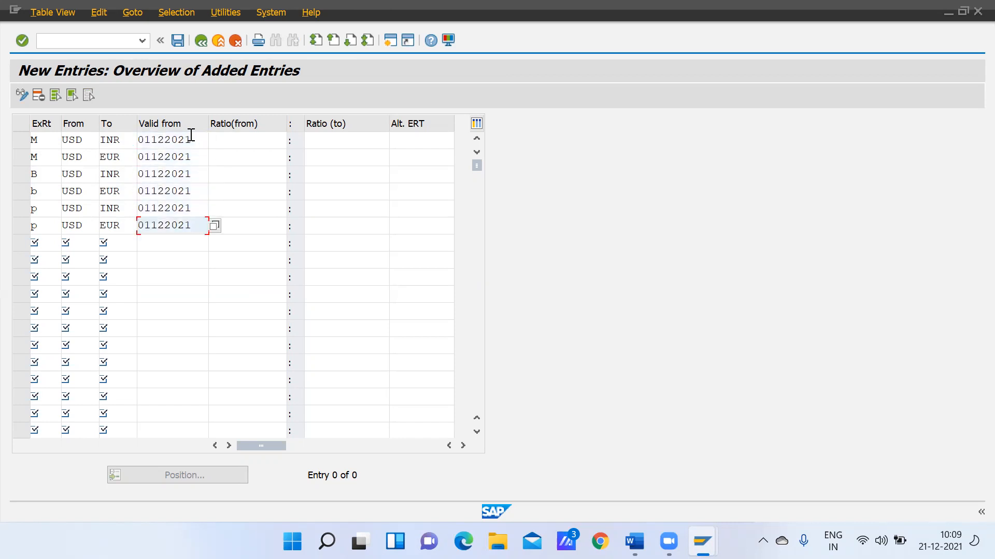
# Enter a translation ratio of 1 to 1 in the first M row.
pyautogui.click(223, 141)
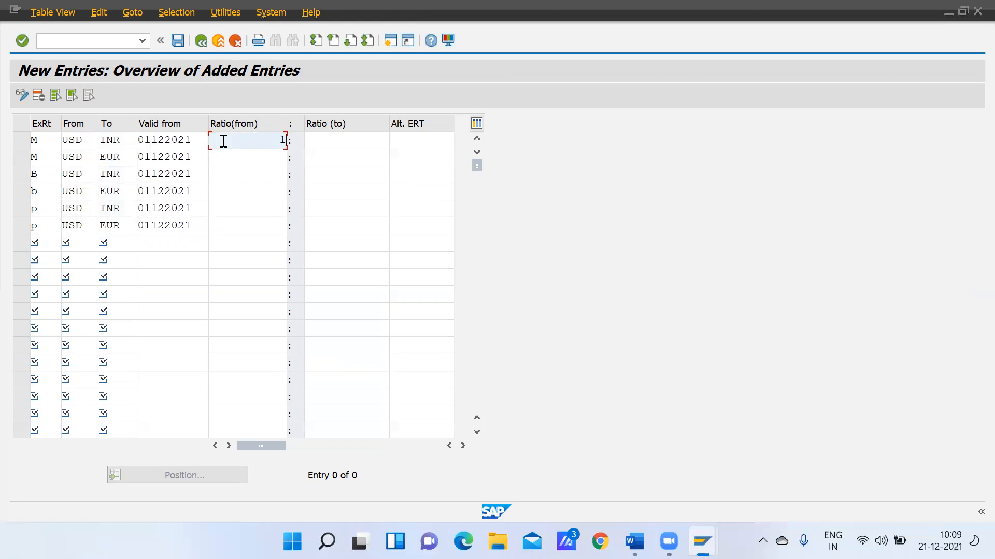
pyautogui.click(335, 139)
pyautogui.write('1')
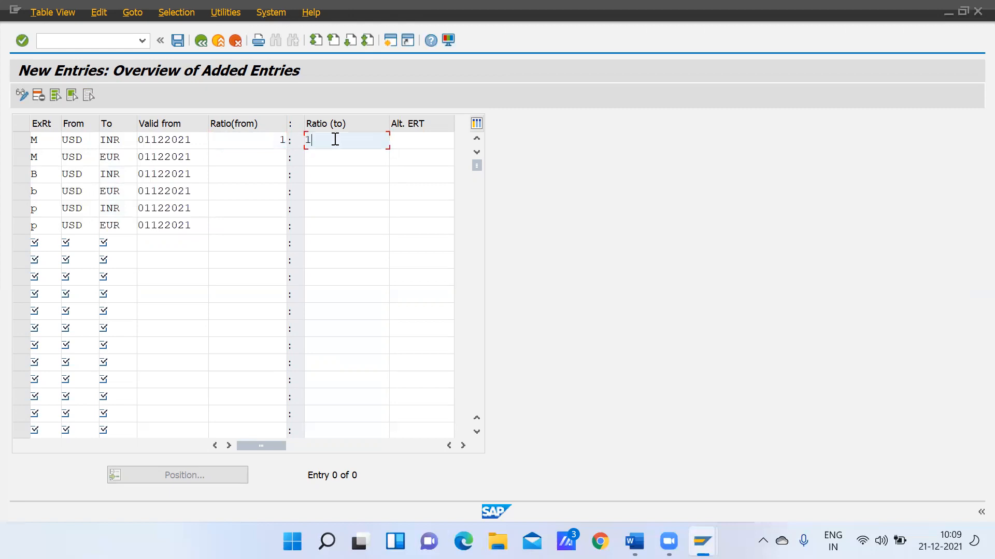
# Set the source-currency ratio to 1 in the remaining five rows, from the second M row to the last P row.
pyautogui.click(273, 156)
pyautogui.write('1')
pyautogui.press('Down')
pyautogui.write('1')
pyautogui.press('Down')
pyautogui.write('1')
pyautogui.press('Down')
pyautogui.write('1')
pyautogui.press('Down')
pyautogui.write('1')
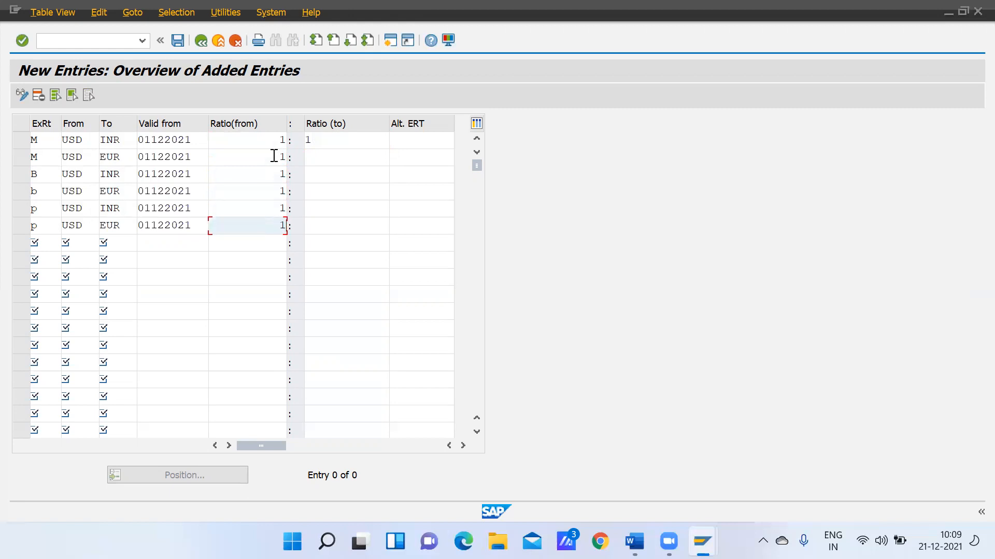
# Set the target-currency ratio to 1 in the remaining five rows, from the second M row to the last P row.
pyautogui.click(325, 156)
pyautogui.write('1')
pyautogui.press('Down')
pyautogui.write('1')
pyautogui.press('Down')
pyautogui.write('1')
pyautogui.press('Down')
pyautogui.write('1')
pyautogui.press('Down')
pyautogui.write('1')
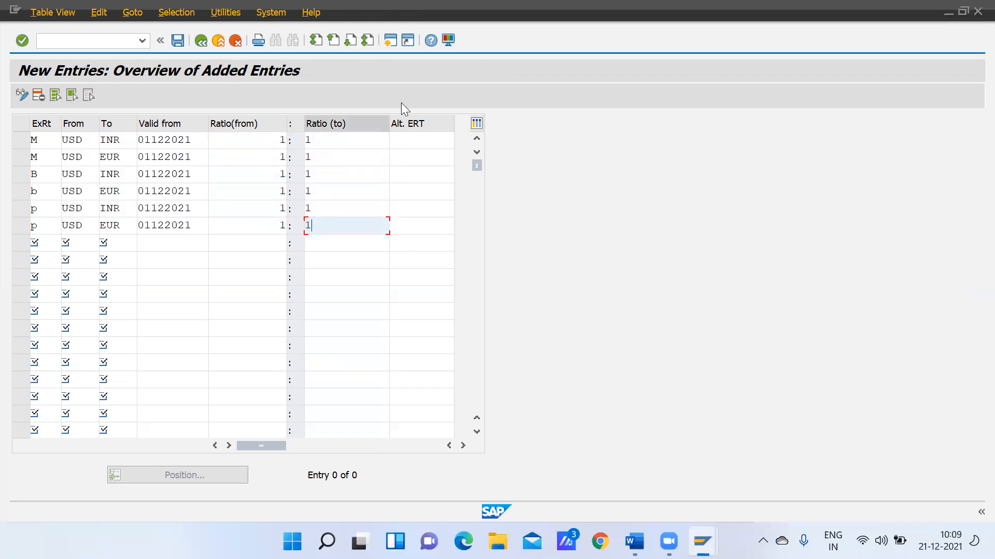
# Save the translation ratios under the customizing request described as Gaurav Motors FI Implemention Setting.
pyautogui.click(177, 39)
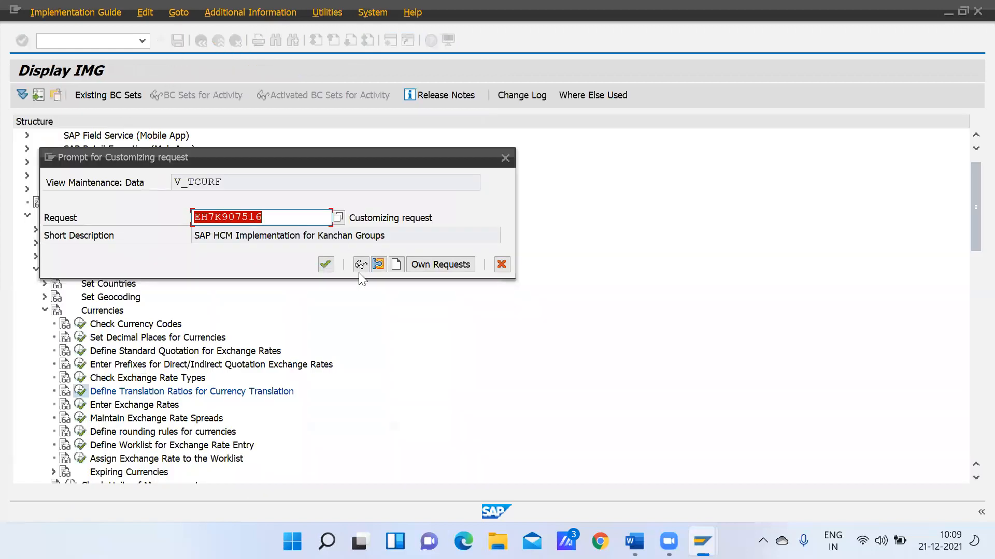
pyautogui.click(338, 218)
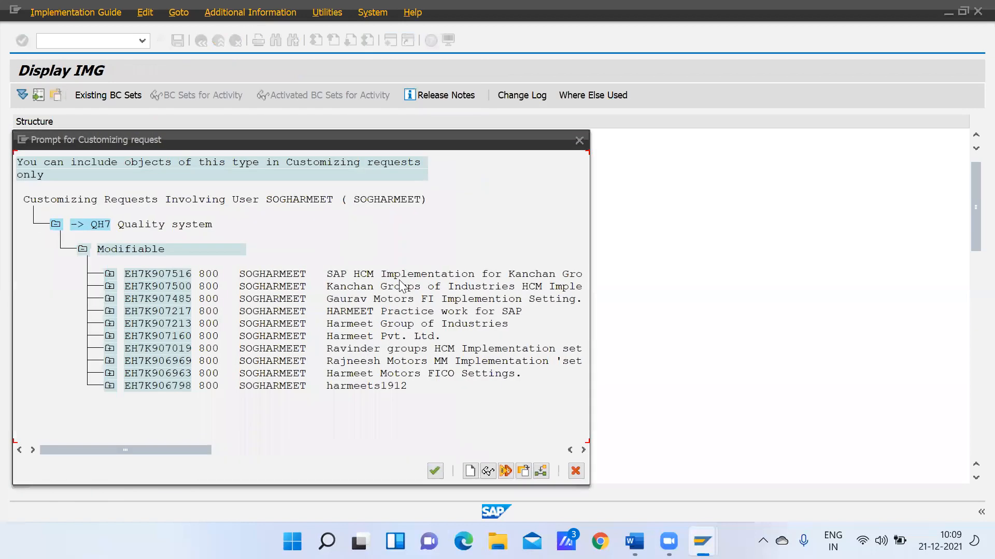
pyautogui.doubleClick(362, 299)
pyautogui.click(325, 264)
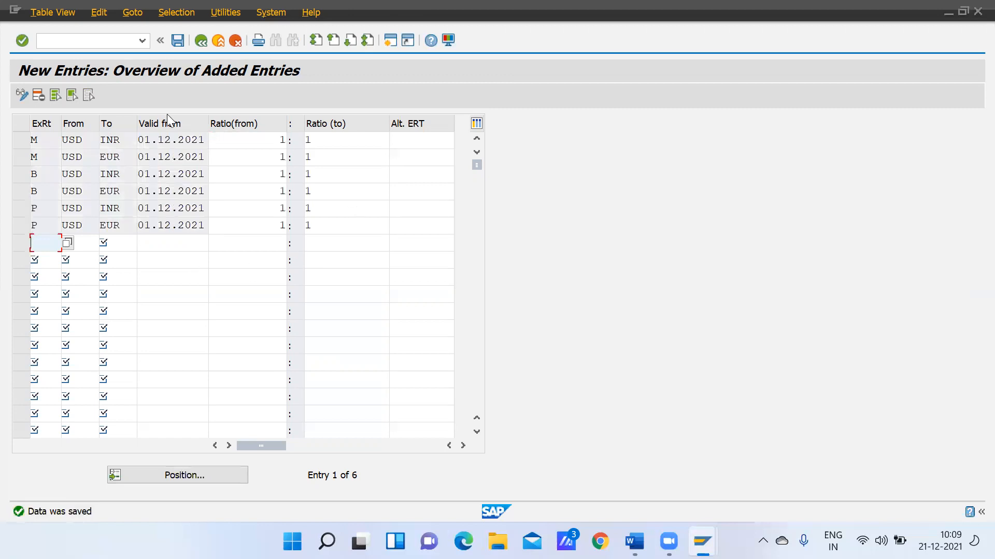
# Return to the implementation guide and open the Enter Exchange Rates activity under Currencies.
pyautogui.click(201, 42)
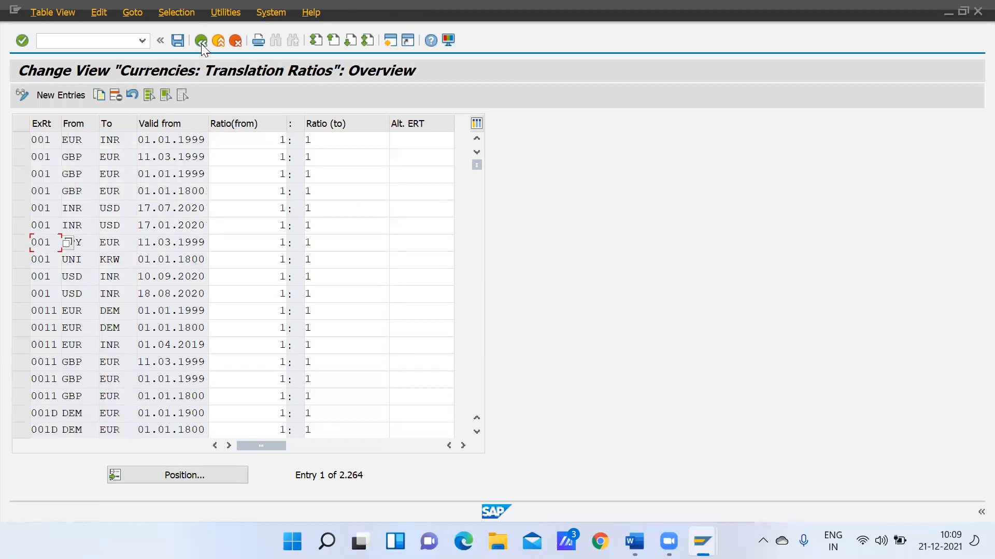
pyautogui.click(201, 42)
pyautogui.click(164, 378)
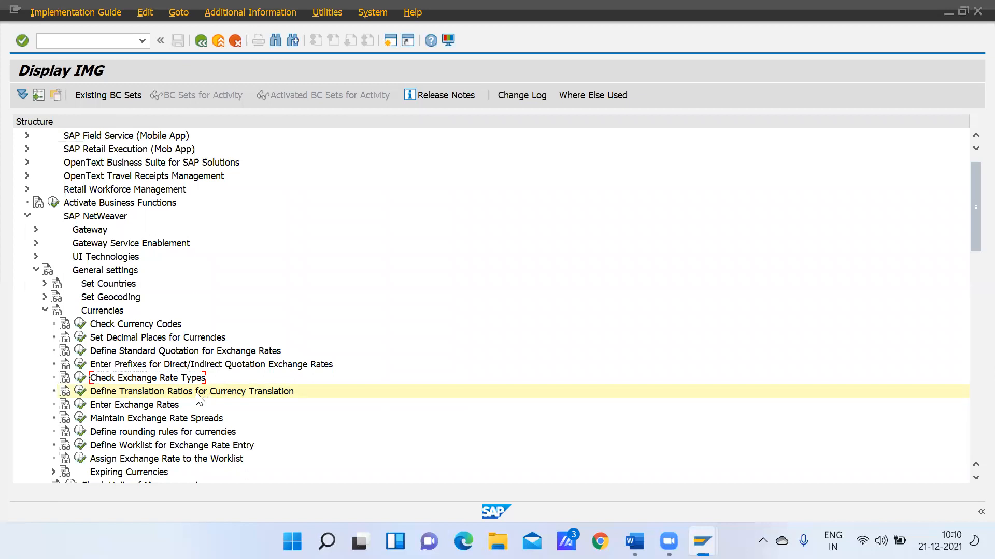
pyautogui.click(120, 409)
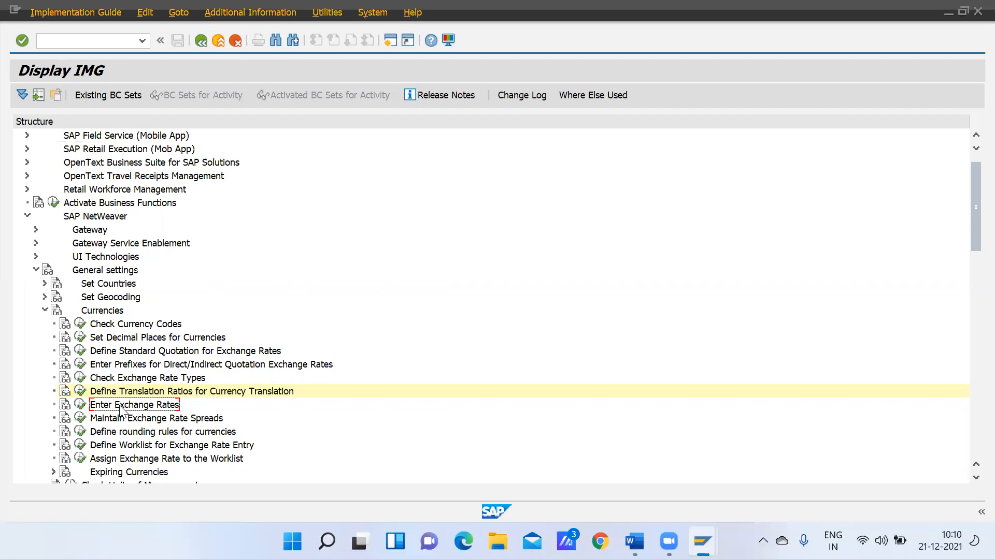
pyautogui.click(81, 404)
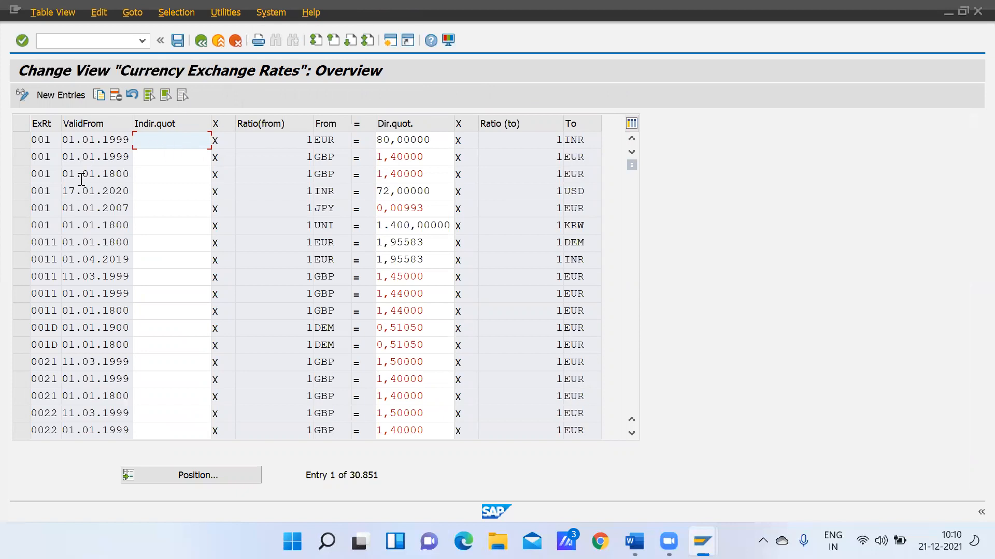
# Start a new exchange rate entry of type M valid from 01.12.2021.
pyautogui.click(22, 138)
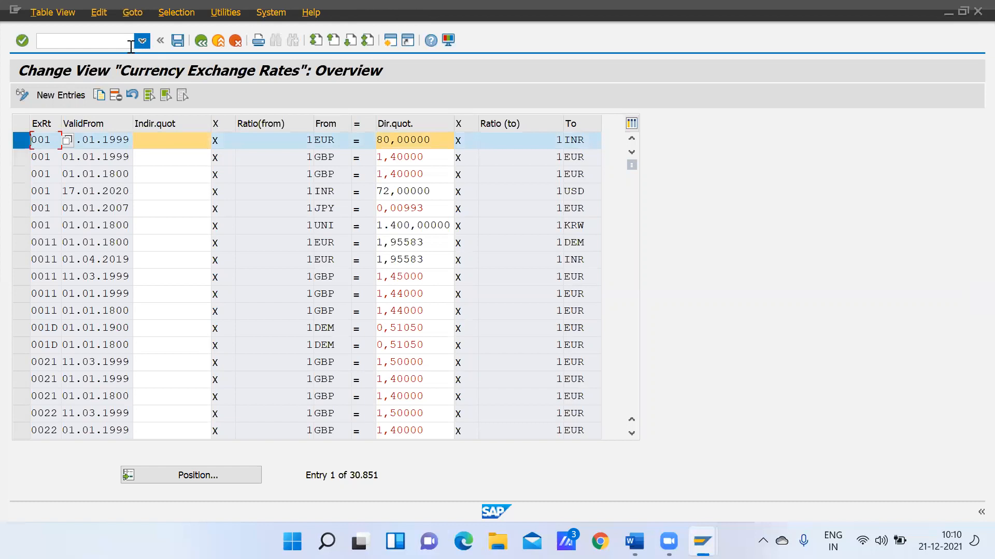
pyautogui.click(78, 95)
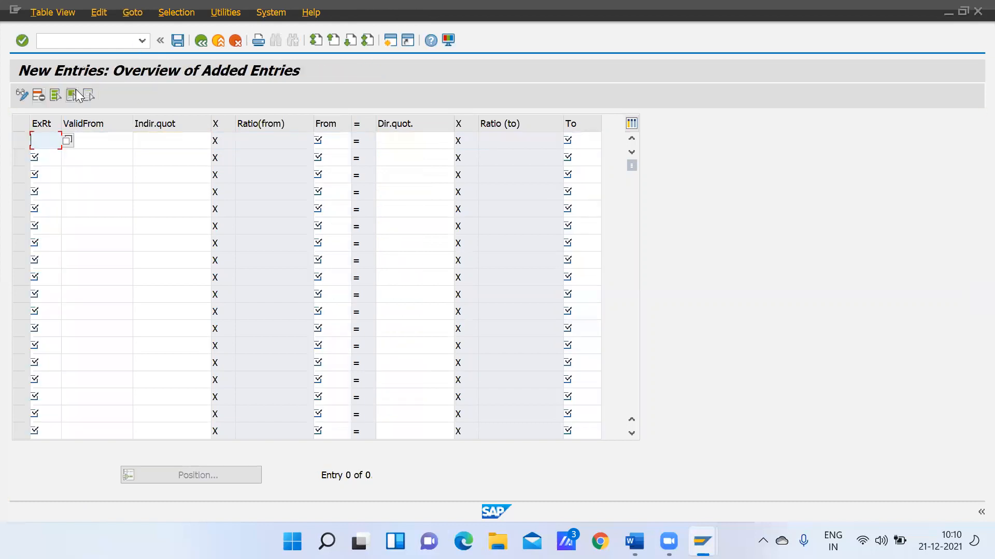
pyautogui.press('Tab')
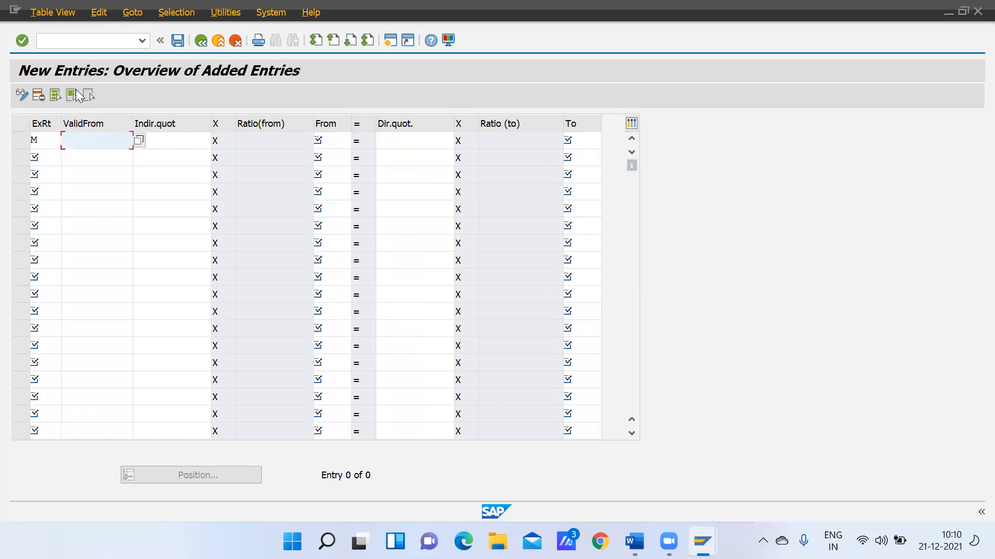
pyautogui.write('01122021')
pyautogui.click(165, 140)
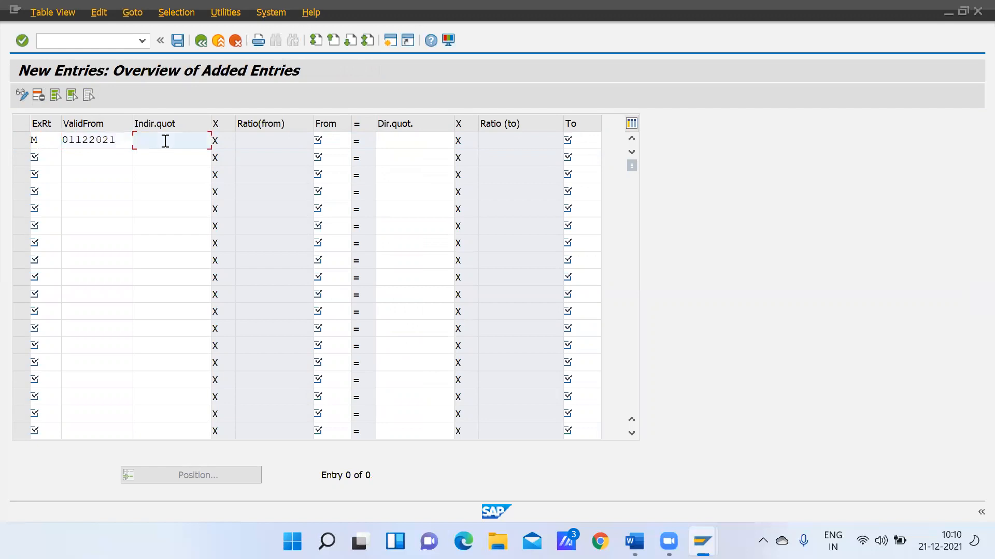
# Set the first exchange rate entry to convert from USD to INR.
pyautogui.click(337, 145)
pyautogui.write('USD')
pyautogui.press('Tab')
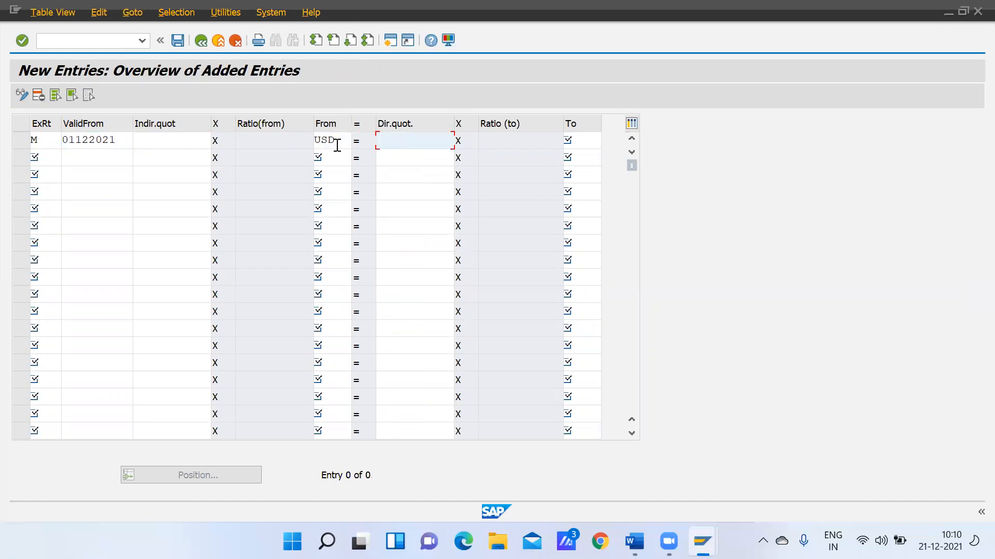
pyautogui.click(585, 143)
pyautogui.write('INR')
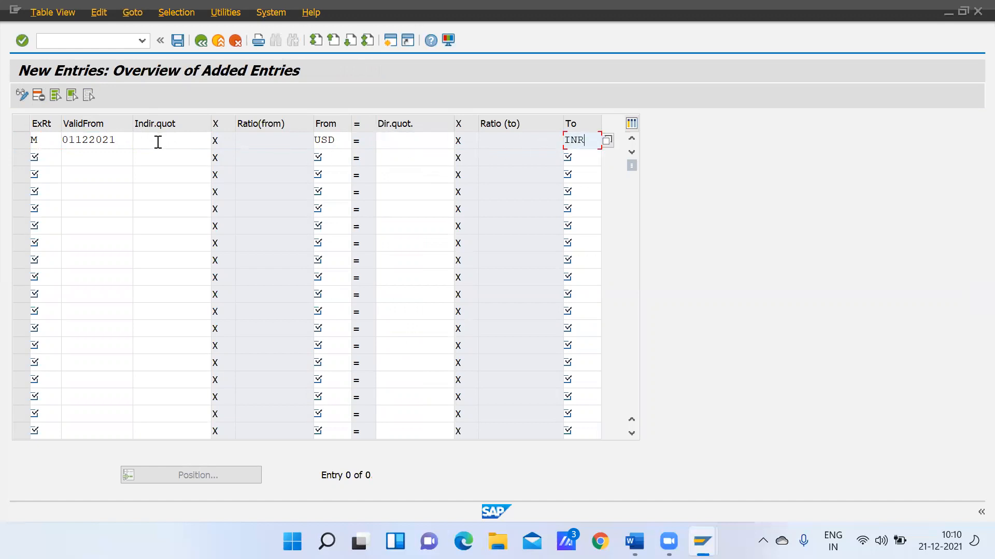
# Set the direct quotation of the USD to INR rate to 70 and save it under the proposed customizing request.
pyautogui.click(410, 142)
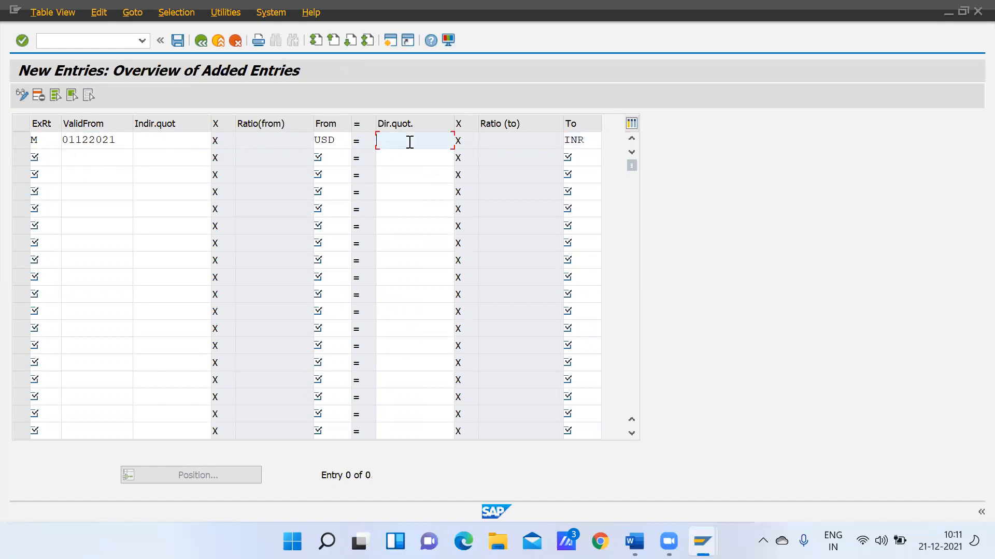
pyautogui.write('70')
pyautogui.press('Return')
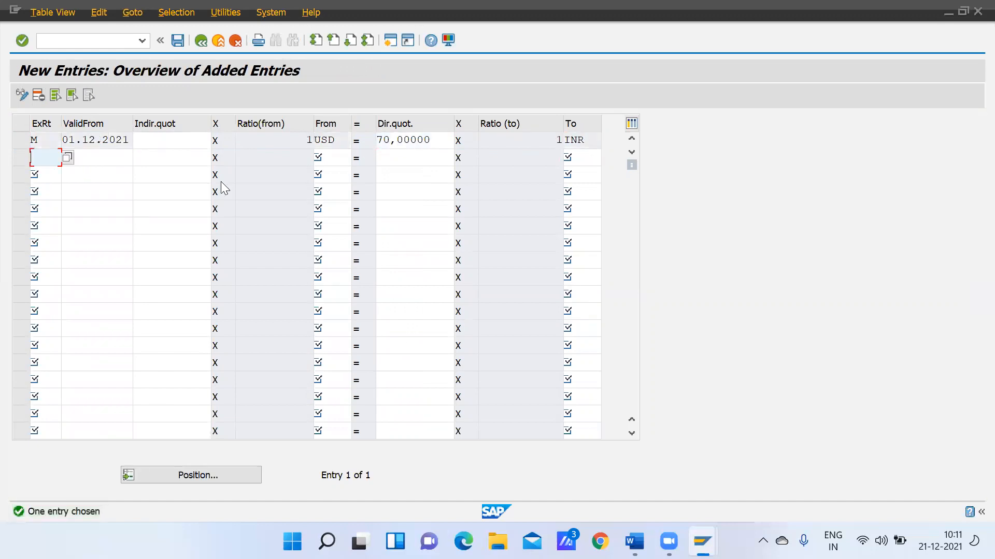
pyautogui.click(178, 41)
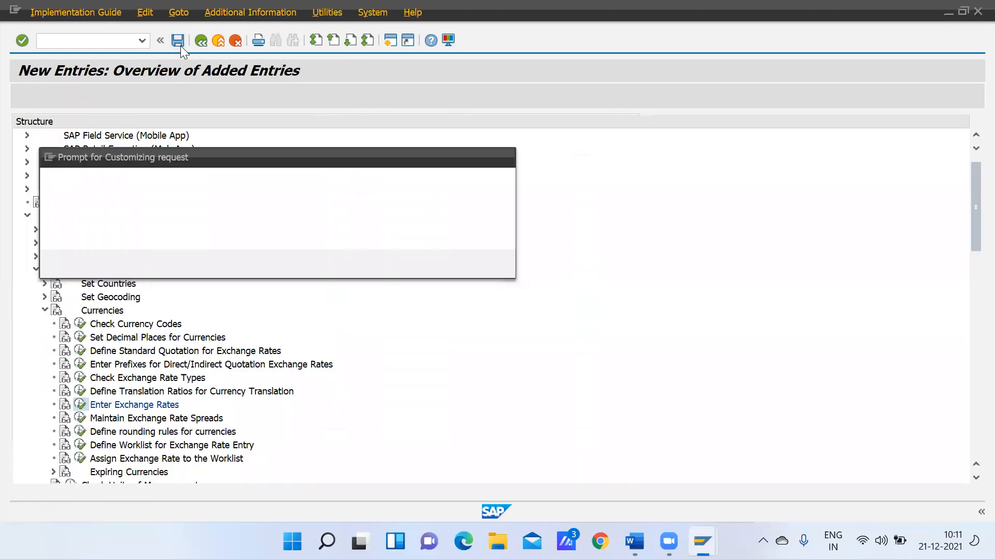
pyautogui.click(326, 264)
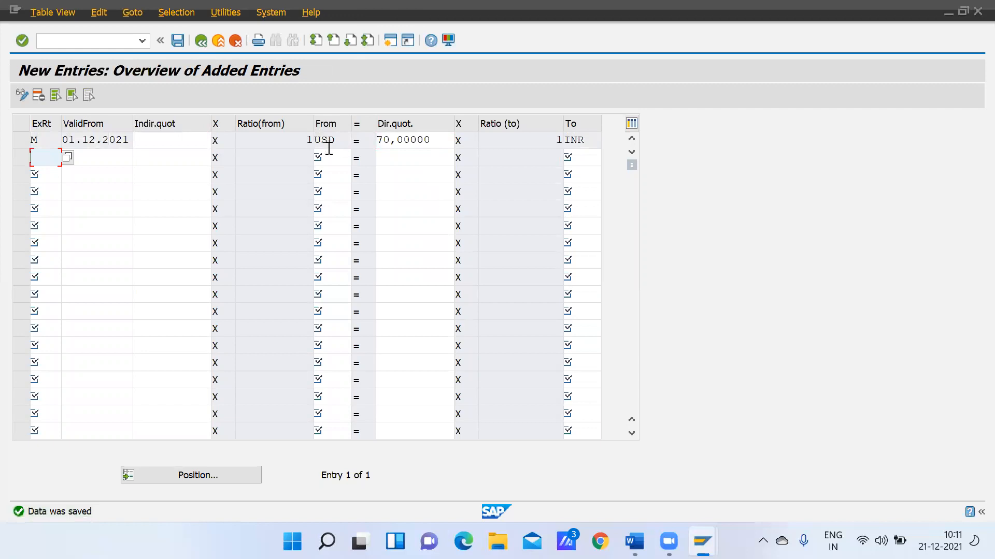
# Add a second exchange rate entry of type M valid from 01.12.2021.
pyautogui.write('M')
pyautogui.click(97, 160)
pyautogui.write('01')
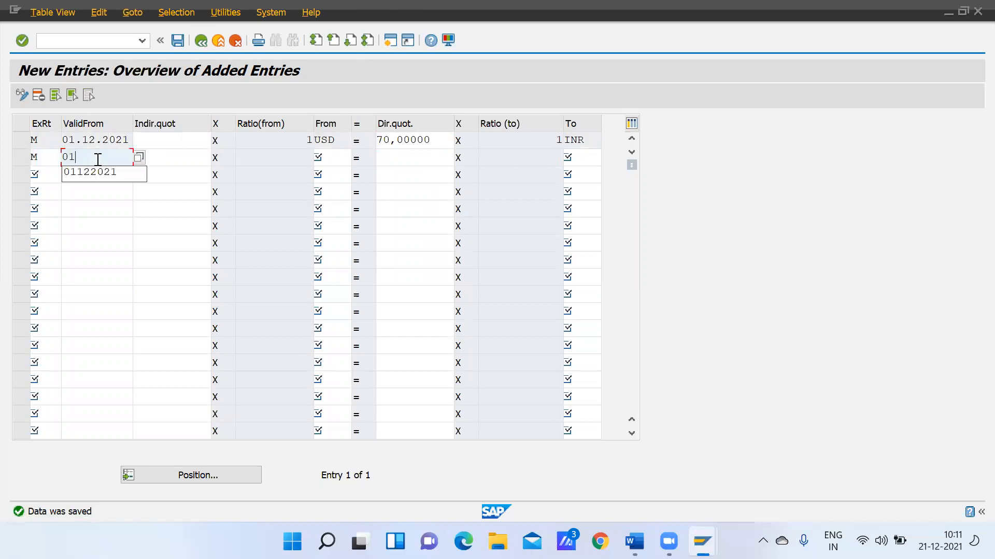
pyautogui.write('122021')
pyautogui.press('Tab')
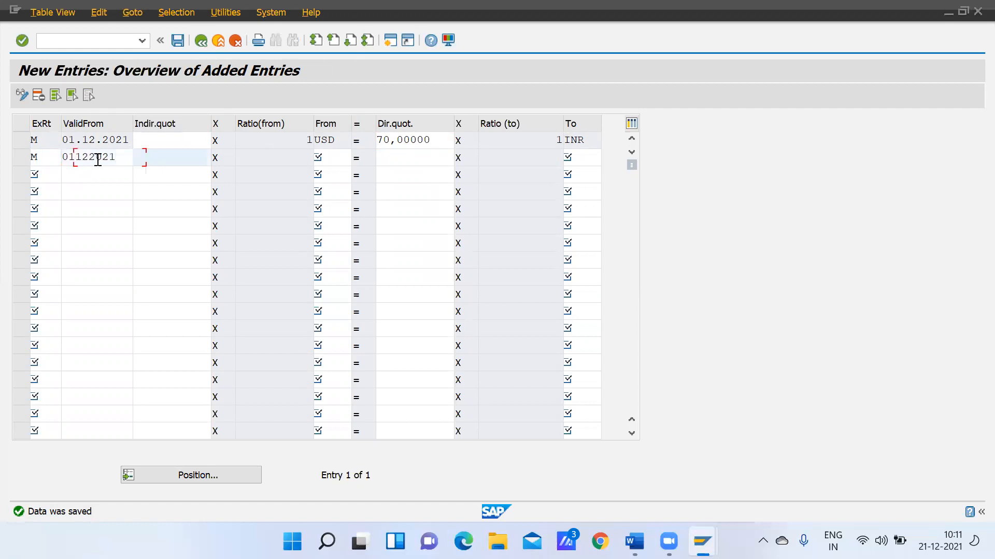
pyautogui.press('Tab')
pyautogui.rightClick(97, 160)
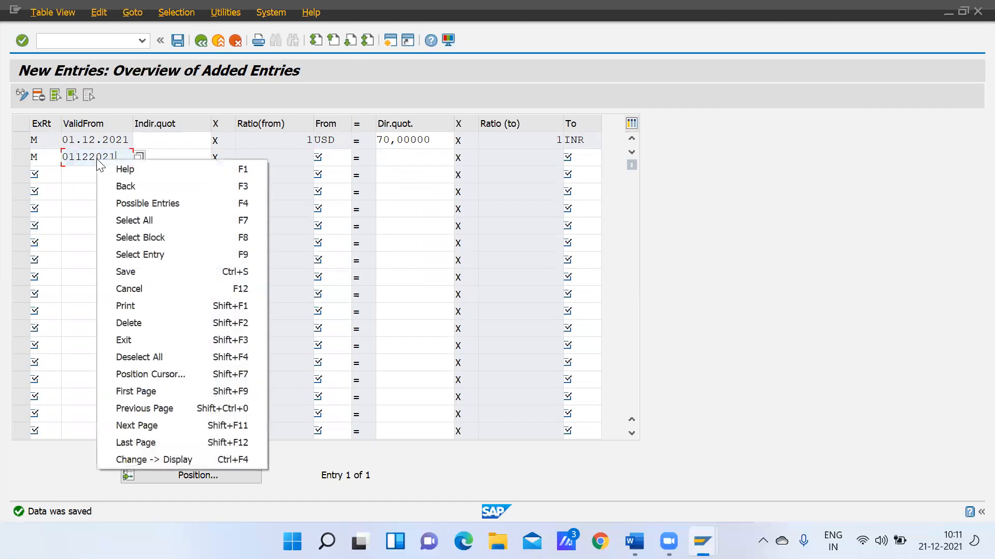
# Set the second exchange rate entry to convert from USD to EUR.
pyautogui.click(339, 157)
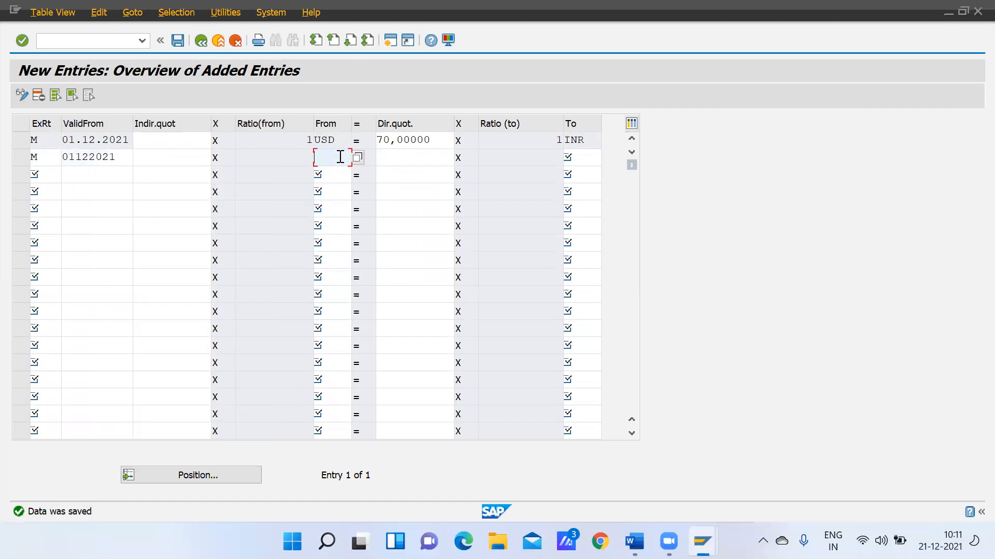
pyautogui.write('USD')
pyautogui.click(412, 160)
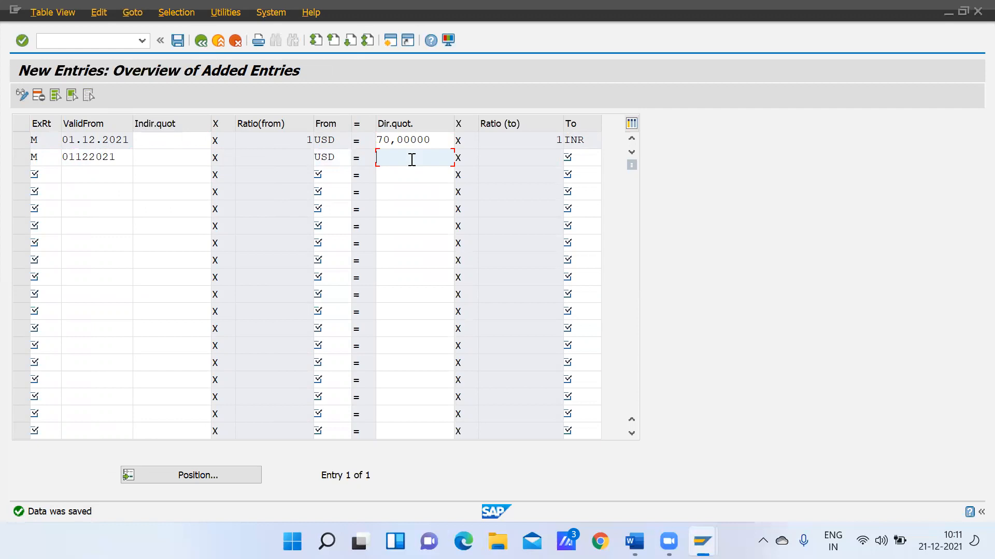
pyautogui.click(584, 156)
pyautogui.write('EUR')
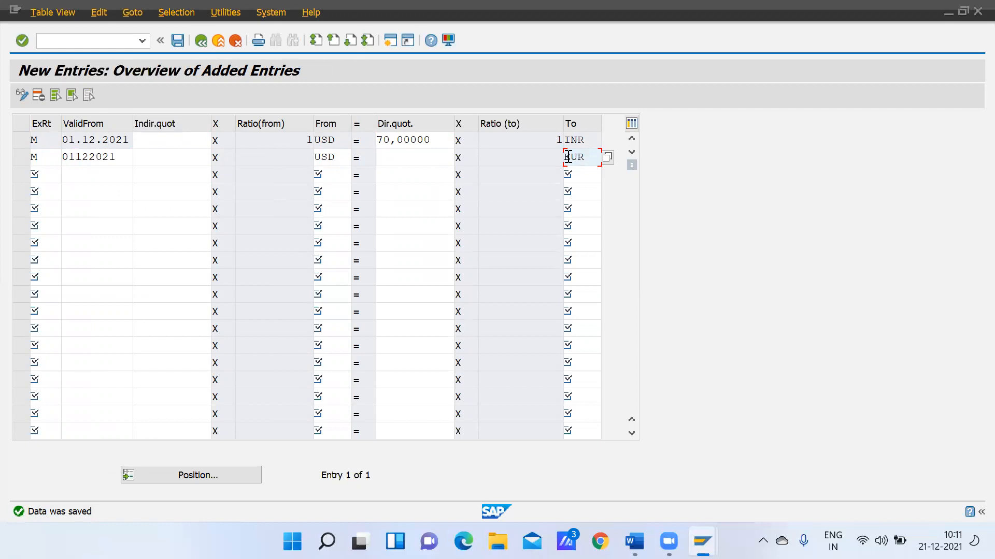
# Enter a direct quotation of 0,80000 for the USD to EUR rate.
pyautogui.click(423, 158)
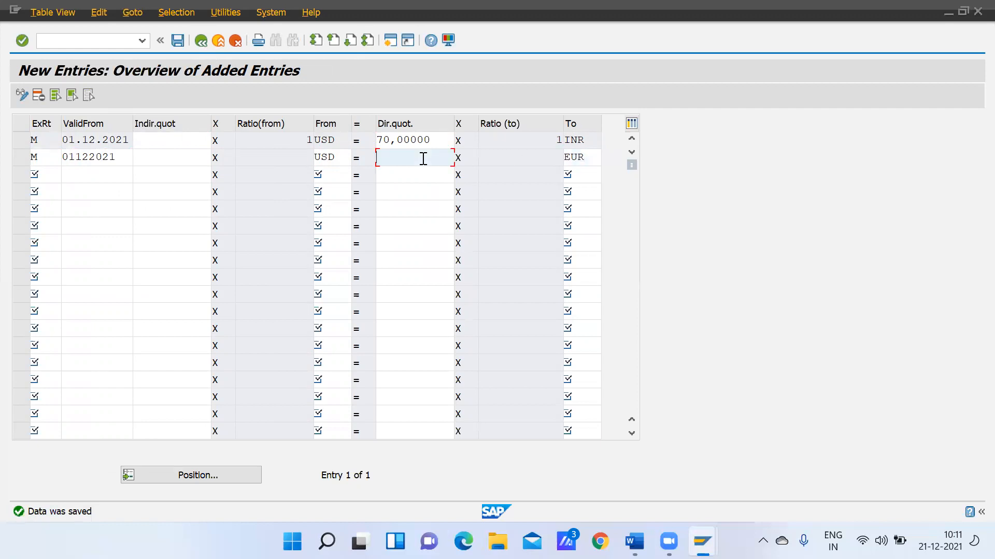
pyautogui.write('8')
pyautogui.write('0')
pyautogui.write('0,')
pyautogui.press('Return')
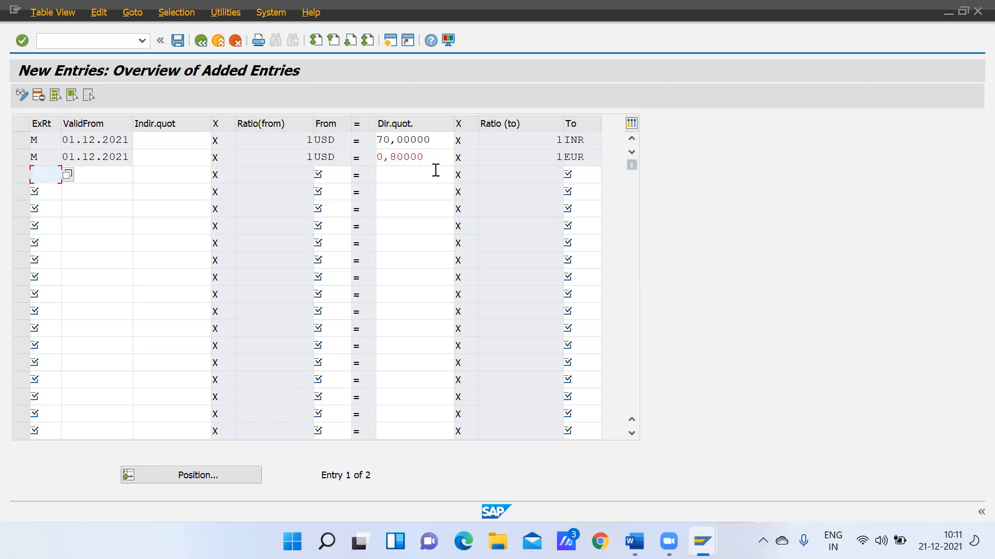
# Save the new USD exchange rate entries and return from the exchange rates view to the IMG structure.
pyautogui.click(178, 41)
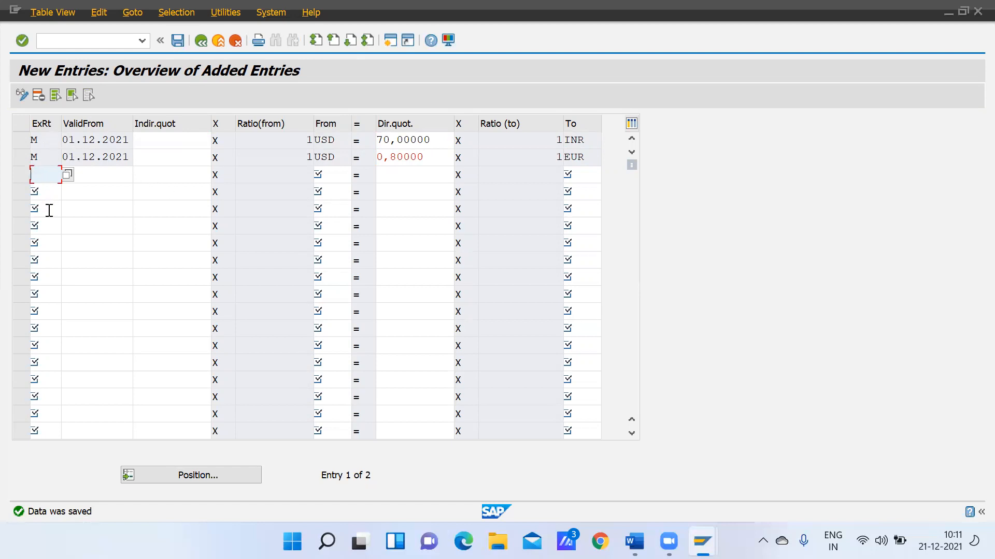
pyautogui.click(208, 44)
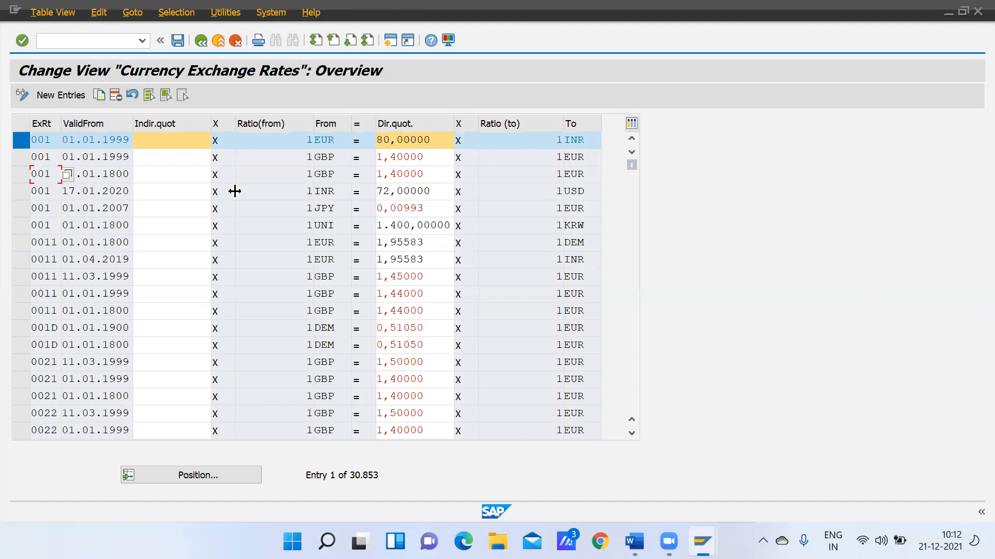
pyautogui.click(201, 41)
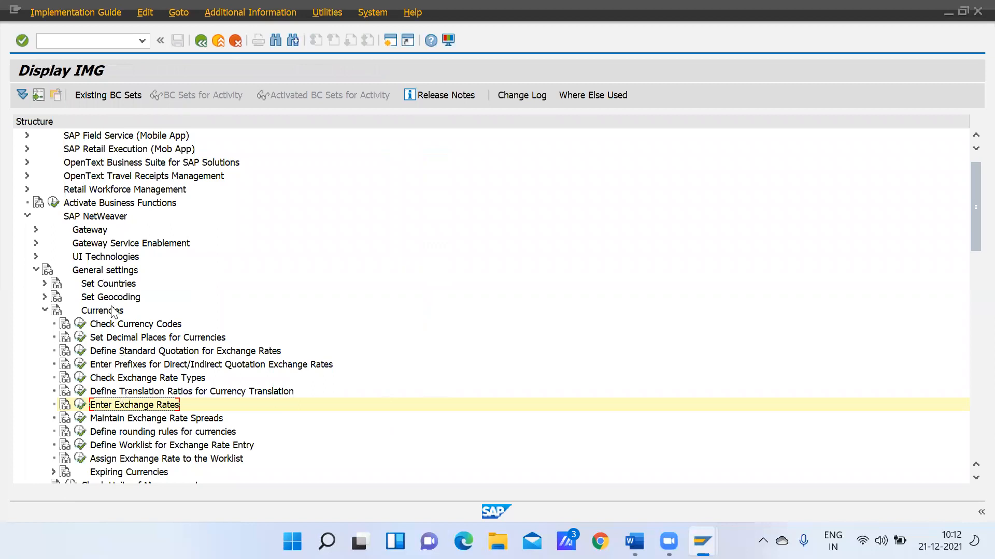
# Open Check Currency Codes and view the blank form for a new currency, leaving it without an entry.
pyautogui.click(80, 324)
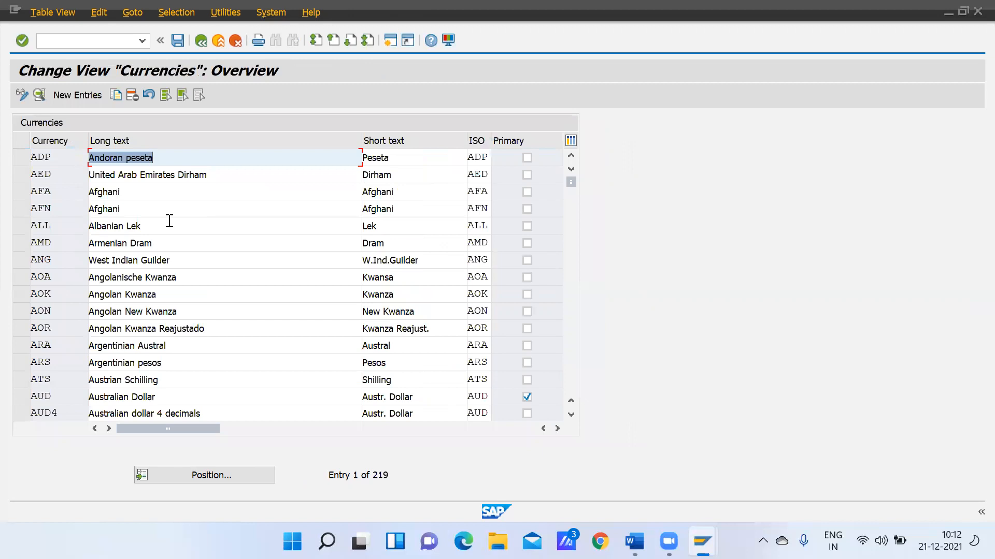
pyautogui.click(78, 97)
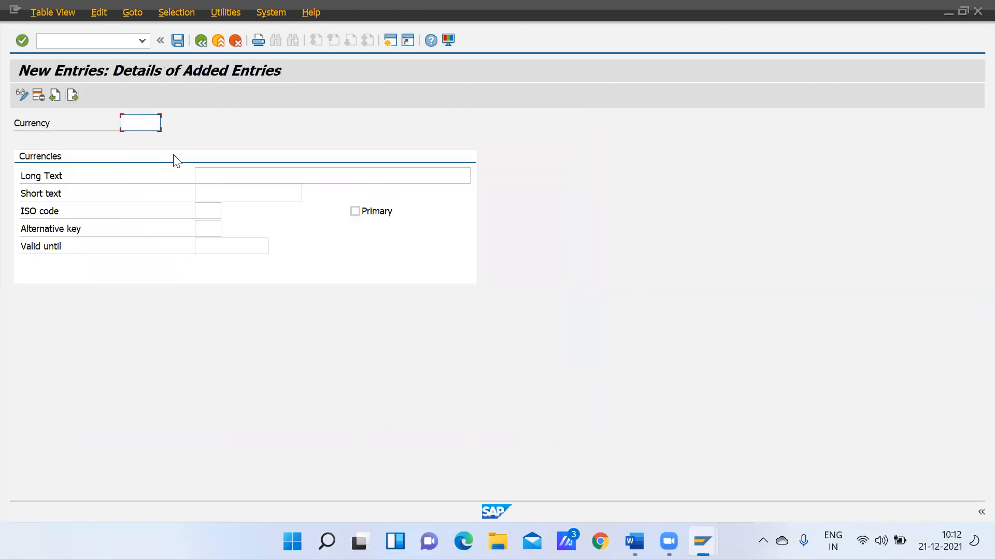
pyautogui.click(200, 39)
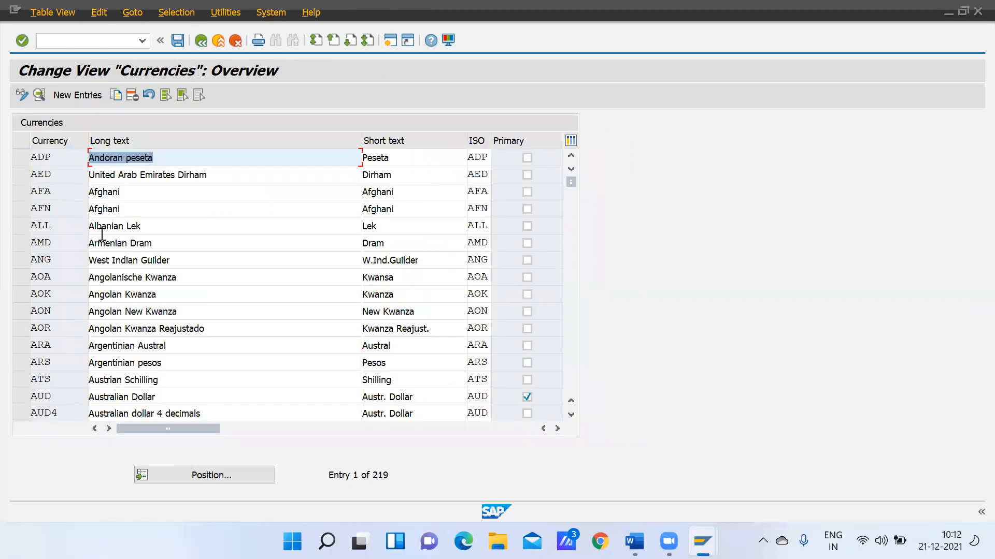
# Examine the list of currency codes with their long texts, short texts, ISO codes and primary flags.
pyautogui.click(571, 349)
pyautogui.click(571, 349)
pyautogui.click(571, 349)
pyautogui.click(571, 349)
pyautogui.click(571, 349)
pyautogui.click(571, 349)
pyautogui.click(571, 349)
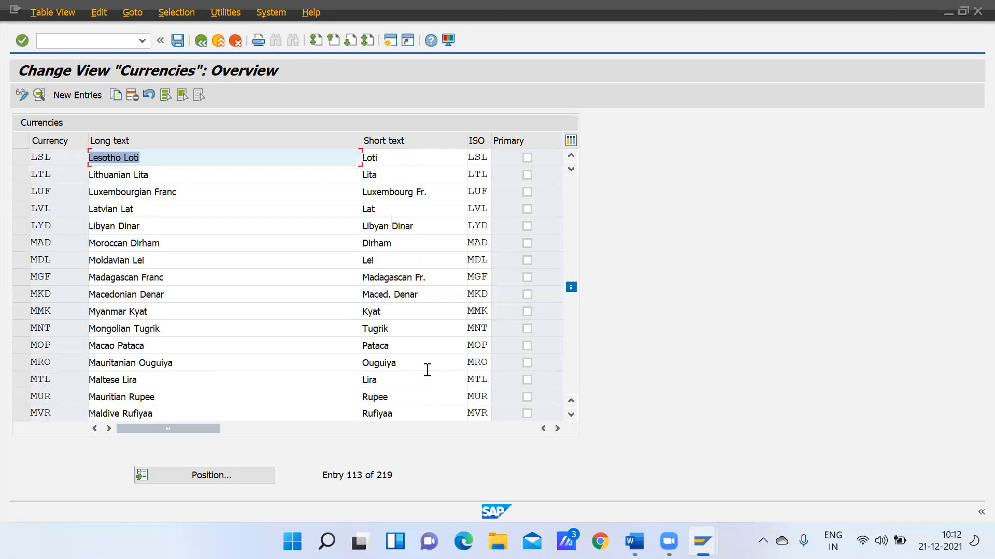
pyautogui.click(569, 185)
pyautogui.click(570, 185)
pyautogui.click(570, 185)
pyautogui.click(570, 185)
pyautogui.click(570, 185)
pyautogui.click(570, 185)
pyautogui.click(569, 185)
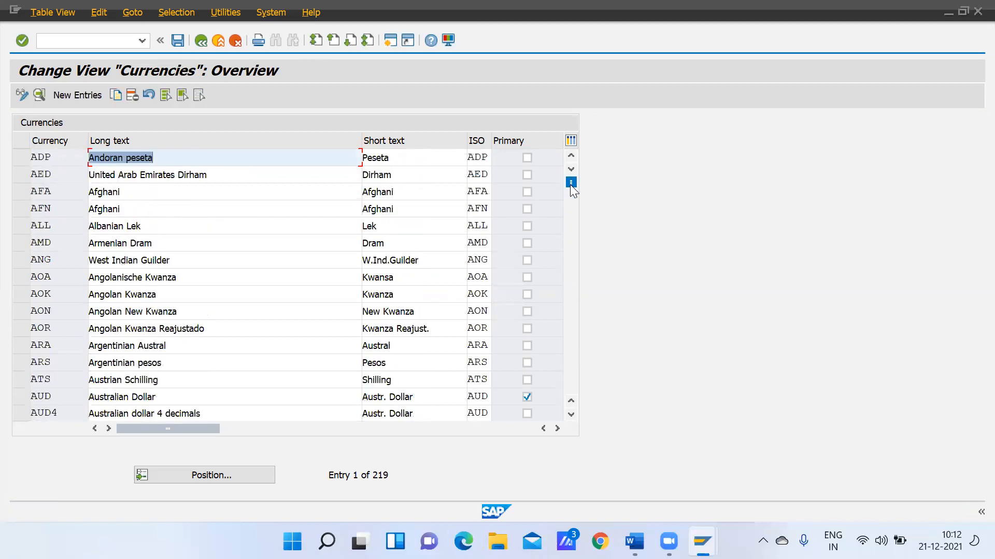
pyautogui.click(571, 415)
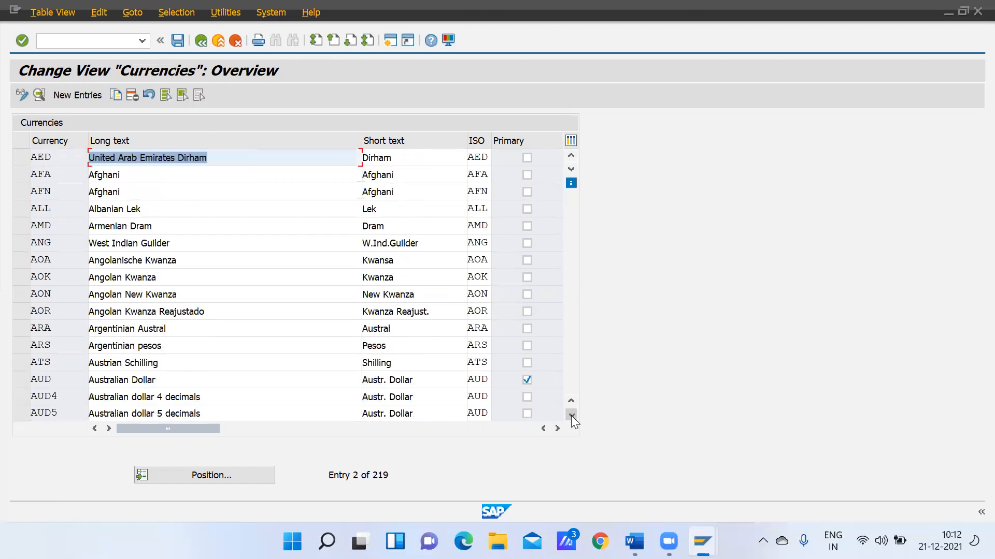
pyautogui.click(571, 415)
pyautogui.click(570, 416)
pyautogui.click(571, 415)
pyautogui.click(571, 415)
pyautogui.click(571, 415)
pyautogui.click(571, 415)
pyautogui.click(571, 416)
pyautogui.click(571, 415)
pyautogui.click(571, 415)
pyautogui.click(571, 416)
pyautogui.click(571, 415)
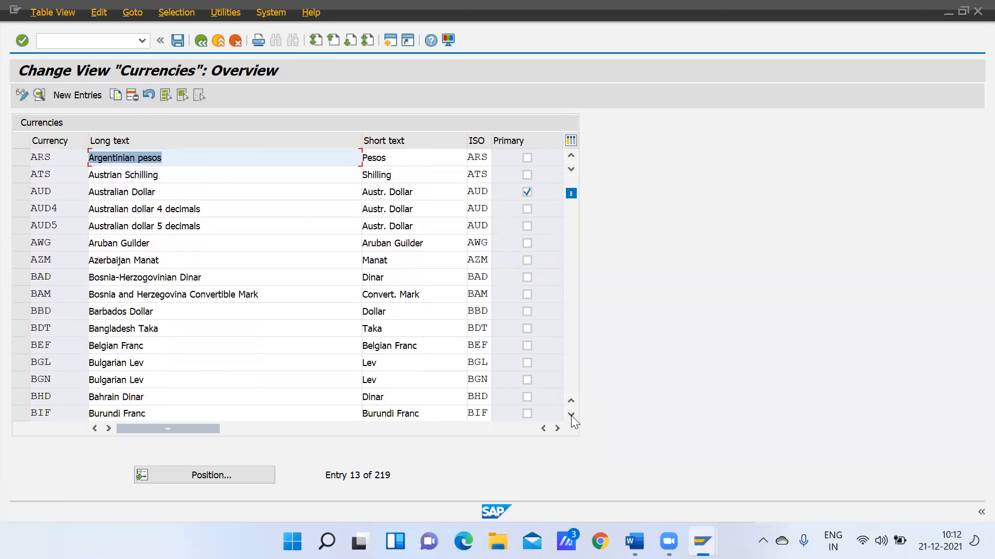
pyautogui.click(571, 415)
pyautogui.click(571, 416)
pyautogui.click(571, 415)
pyautogui.click(571, 415)
pyautogui.click(571, 416)
pyautogui.click(571, 416)
pyautogui.click(571, 415)
pyautogui.click(571, 415)
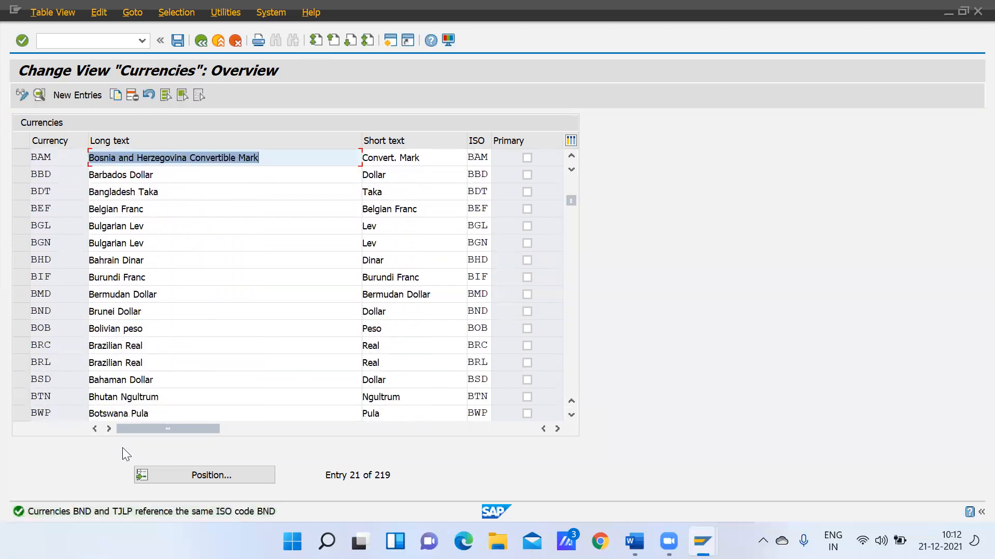
# Search the currency value list for "deutsche", view its restriction fields, and cancel the positioning dialog.
pyautogui.click(193, 474)
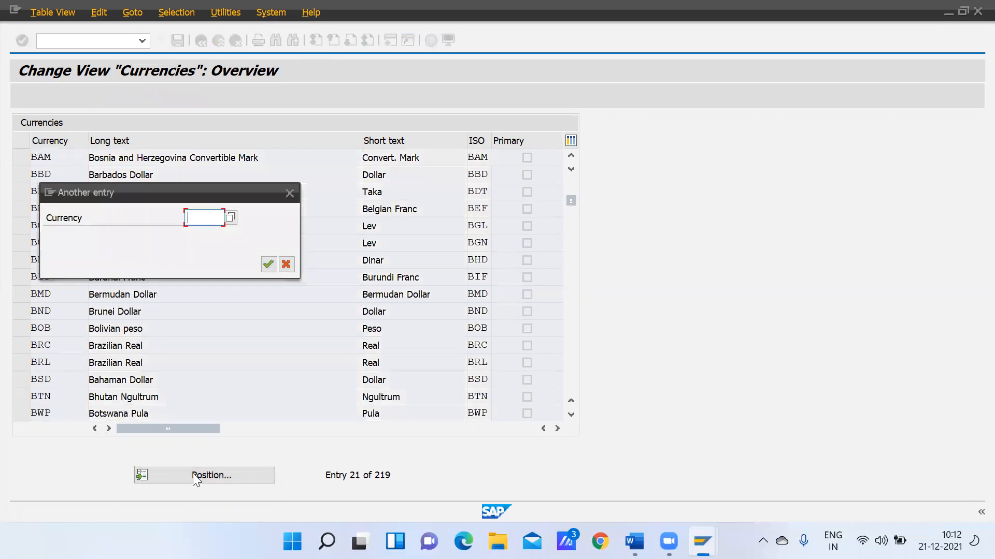
pyautogui.click(230, 218)
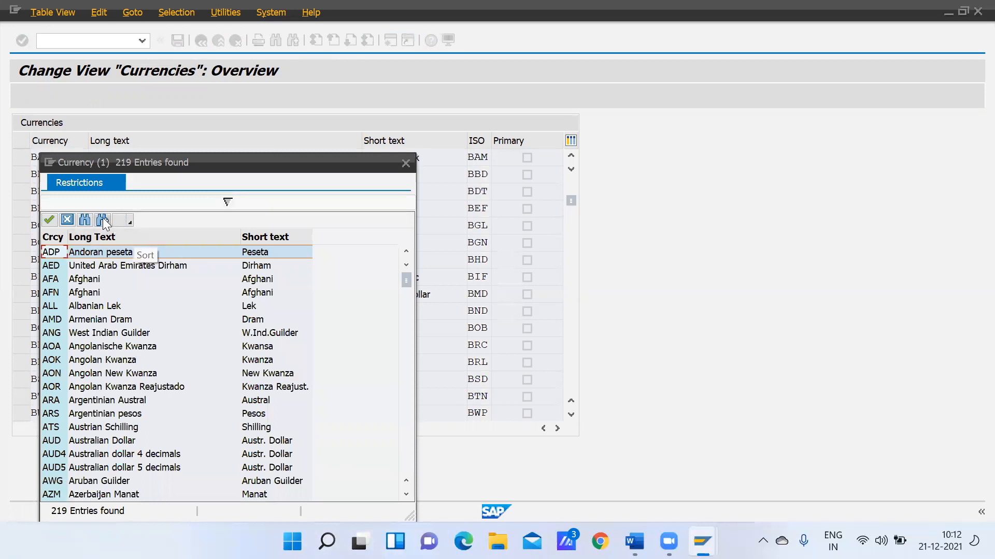
pyautogui.click(83, 220)
pyautogui.write('deutsch')
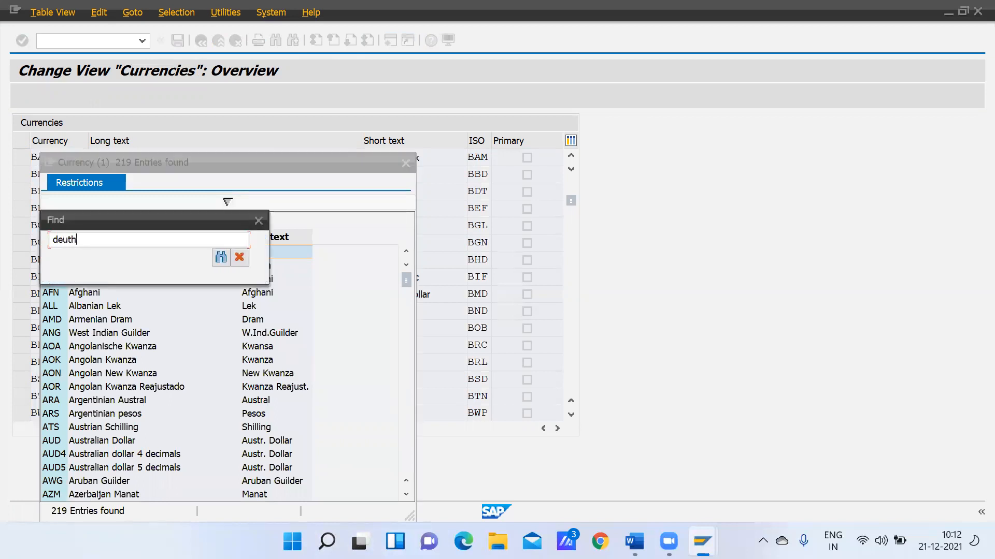
pyautogui.write('e')
pyautogui.press('Return')
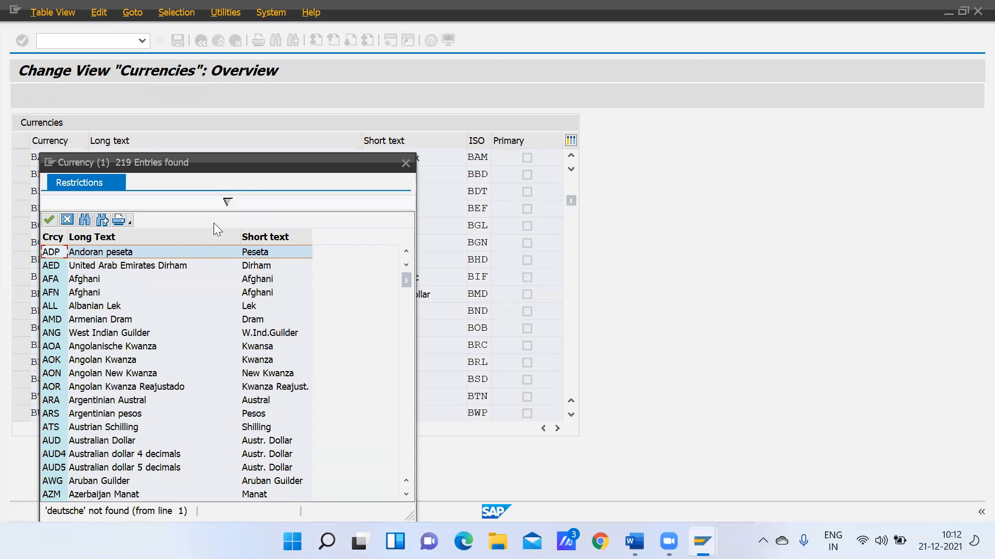
pyautogui.click(228, 202)
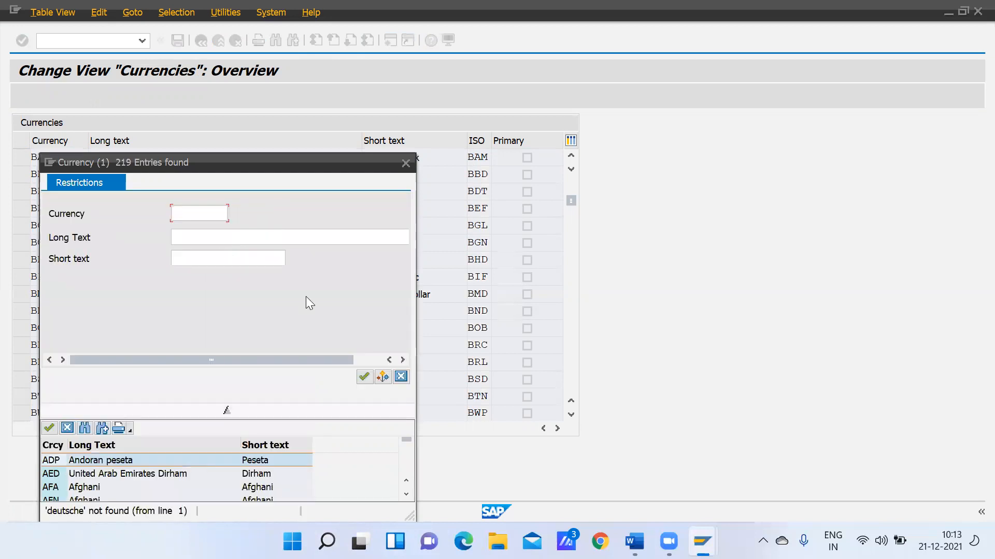
pyautogui.click(400, 377)
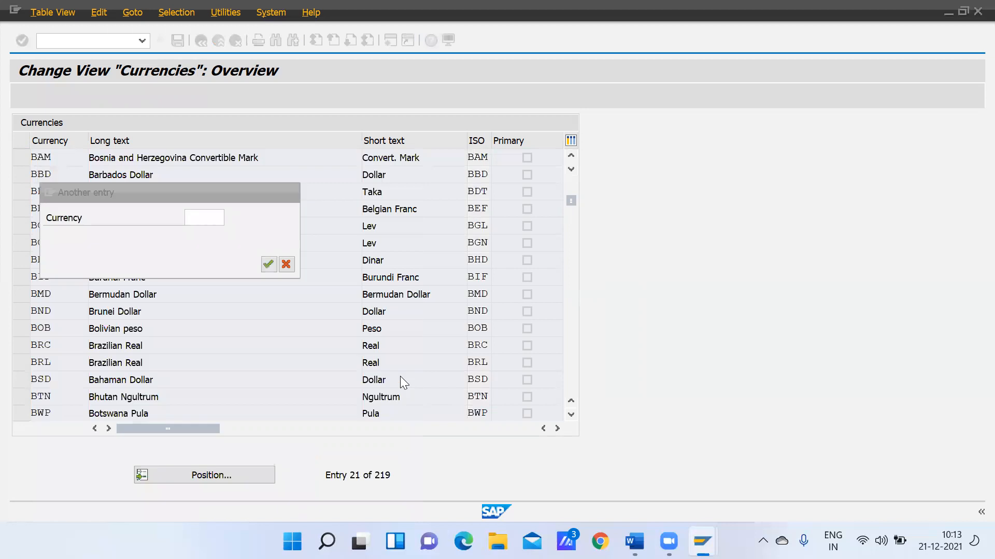
pyautogui.click(288, 194)
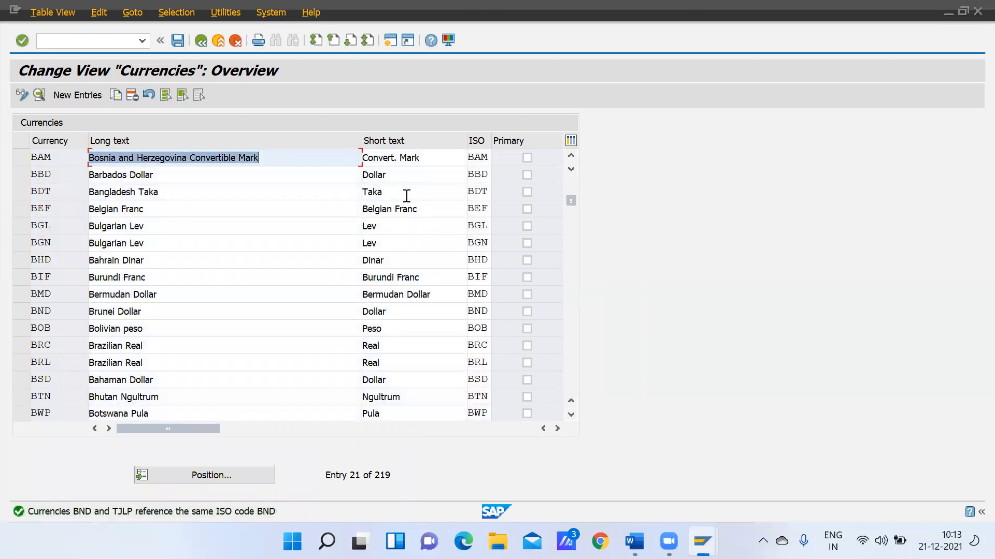
# Locate the German Mark (DEM) in the currencies overview and select its row.
pyautogui.click(571, 370)
pyautogui.click(571, 369)
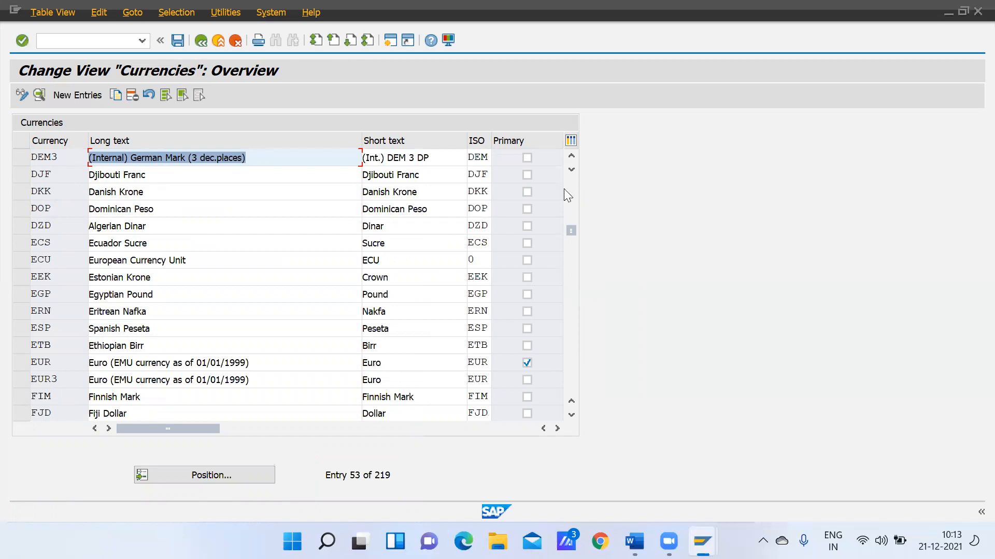
pyautogui.click(570, 156)
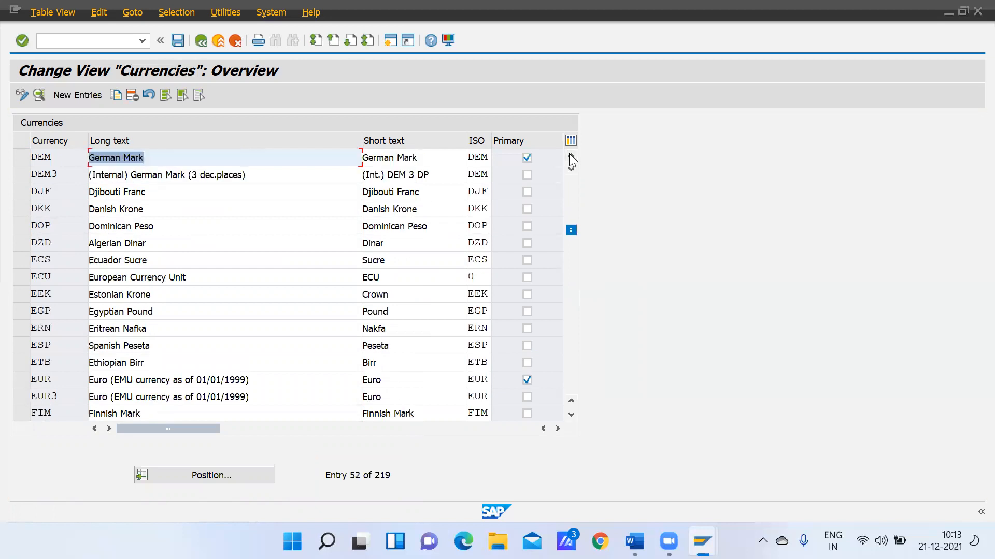
pyautogui.click(570, 156)
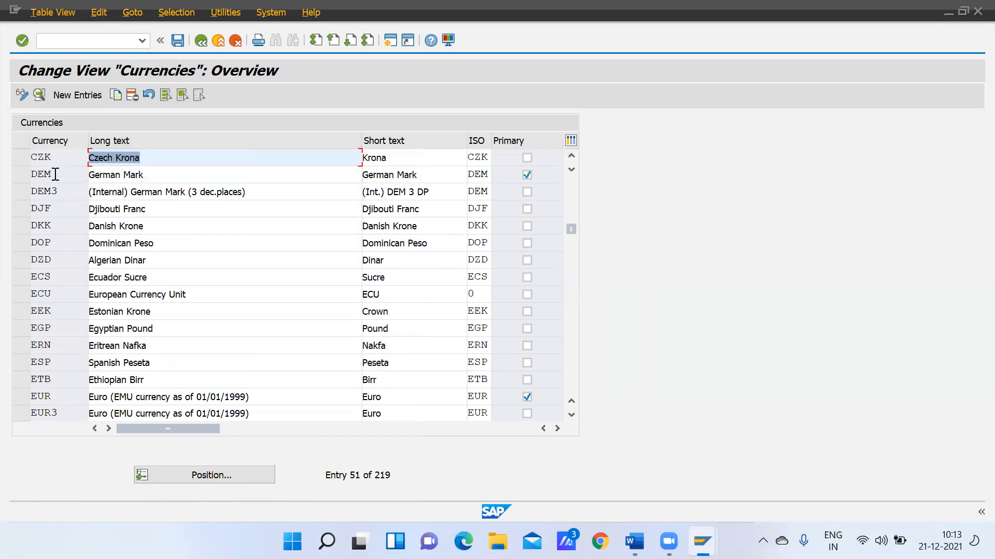
pyautogui.click(19, 175)
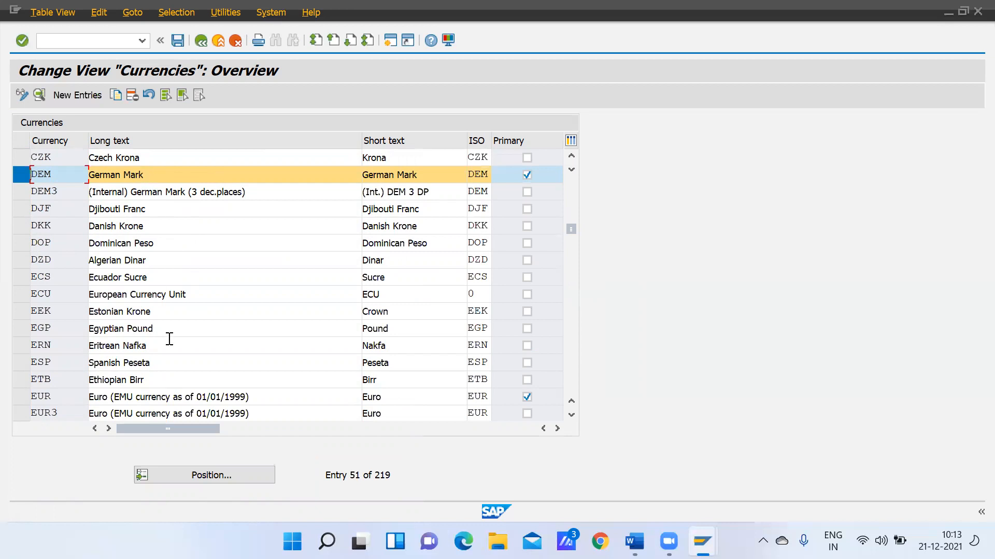
# Return from the currencies overview to the IMG structure and collapse the SAP NetWeaver node.
pyautogui.click(202, 42)
pyautogui.click(140, 341)
pyautogui.click(151, 355)
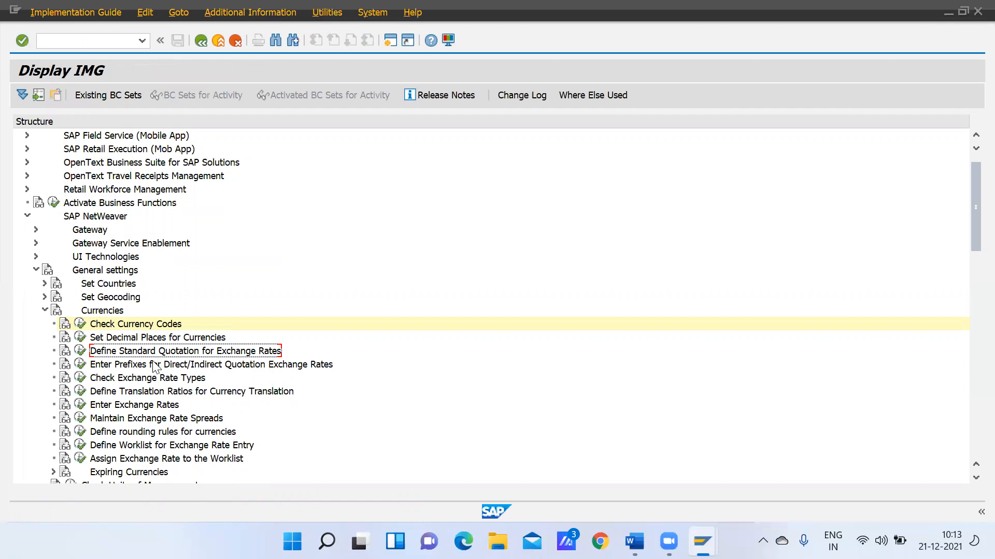
pyautogui.click(93, 219)
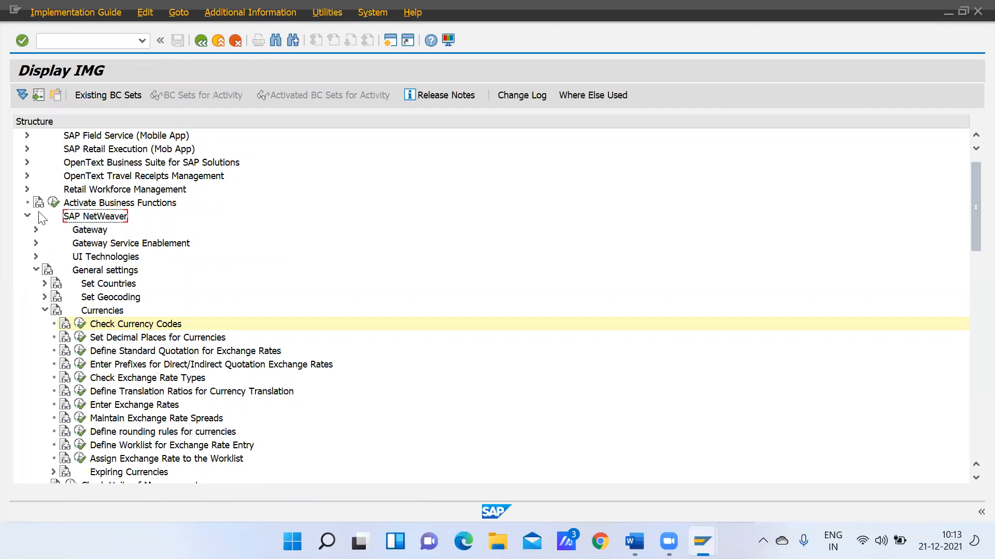
pyautogui.click(27, 216)
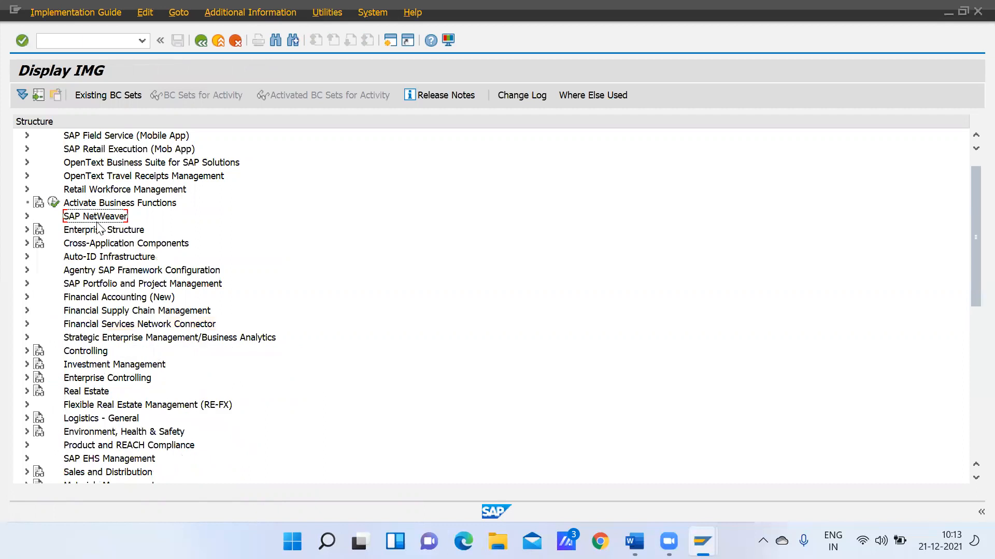